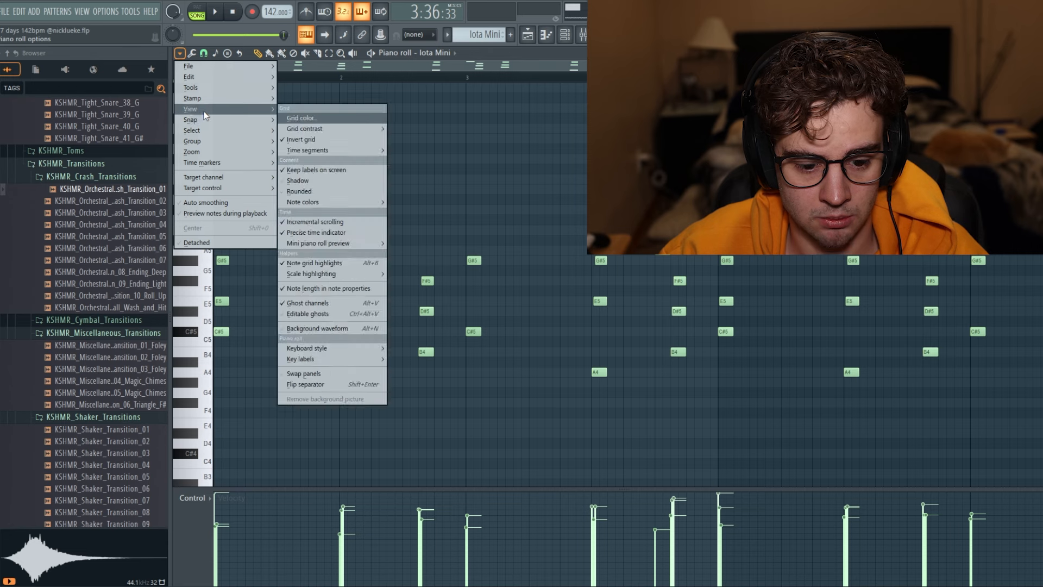
- Check the scale highlighting's root note and scale, and play back the opening chords
mouse_move(316, 274)
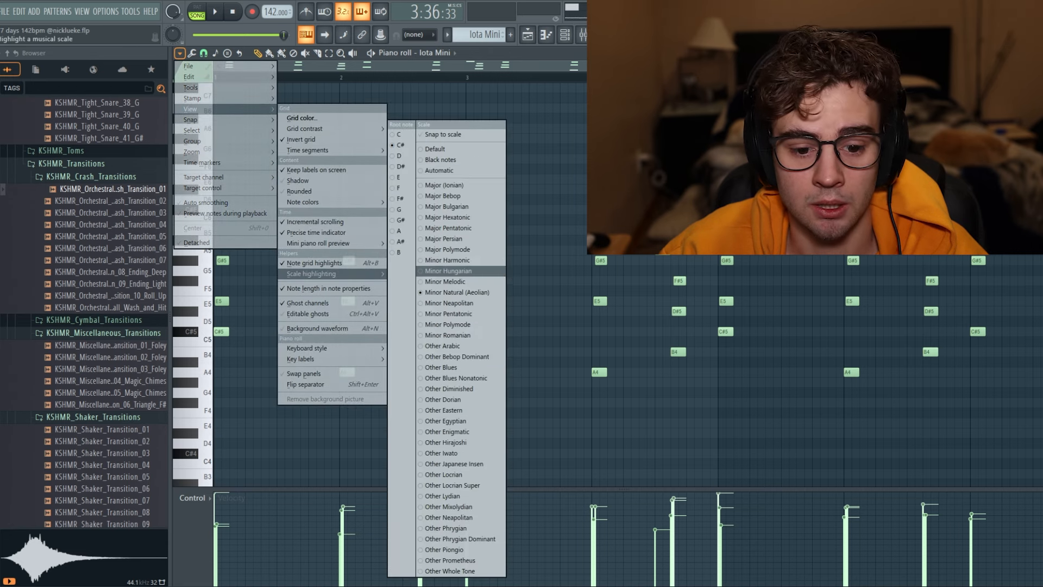
left_click(523, 270)
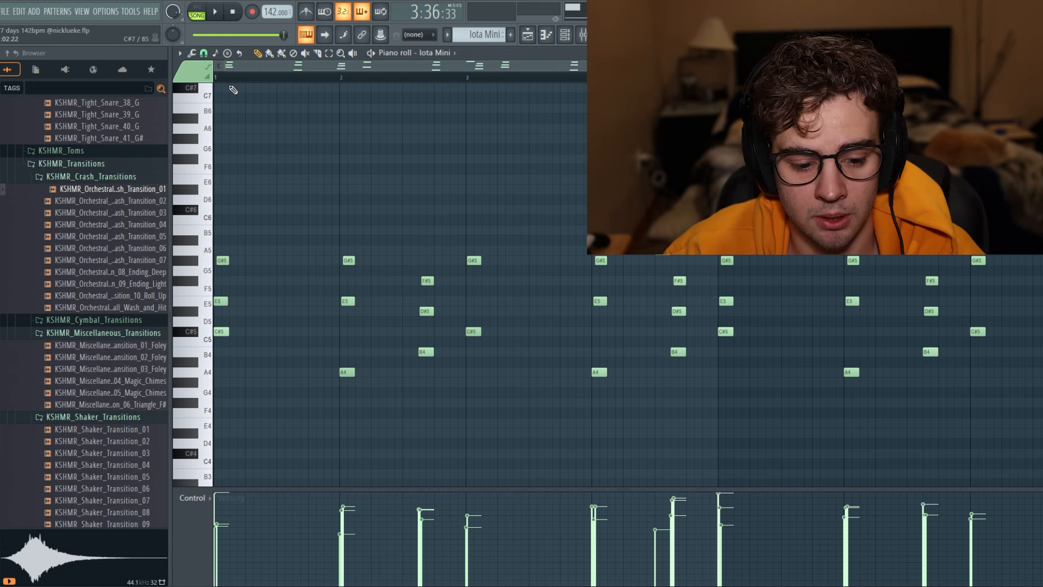
key("space")
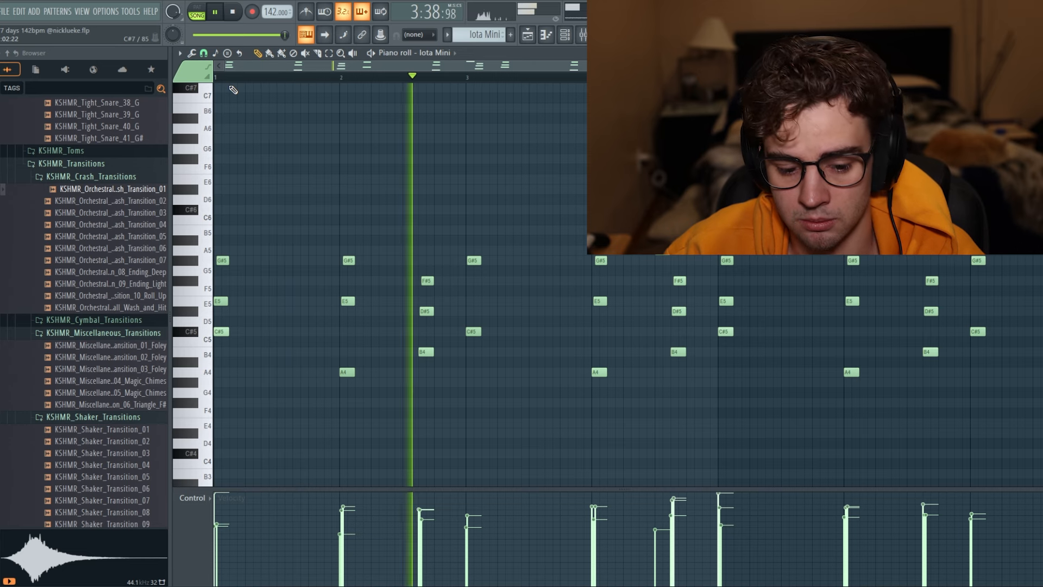
key("space")
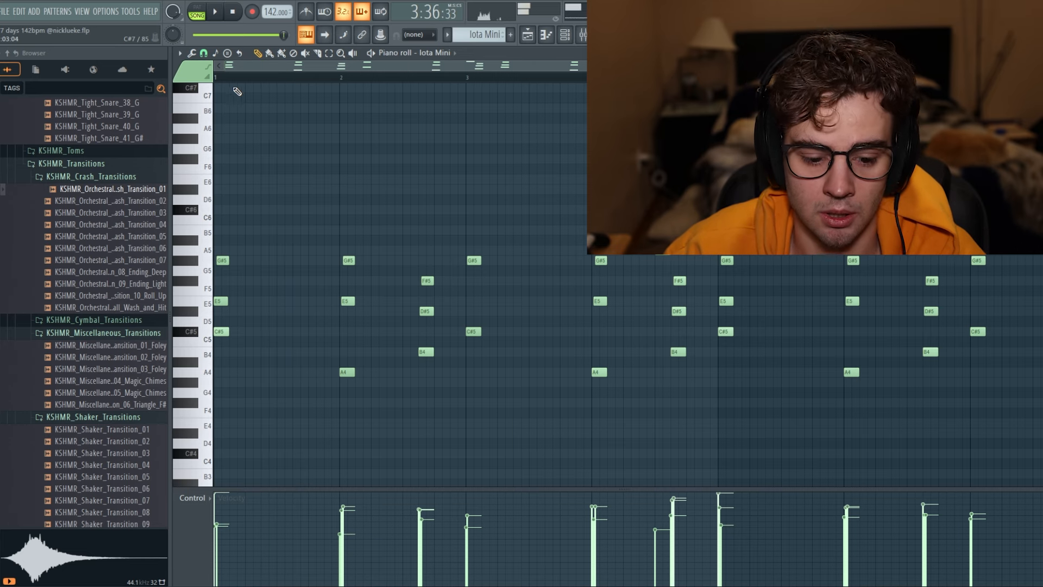
- Try adding a C#5 note to the bar 2 chord and remove it again
scroll(256, 317, "down", 2)
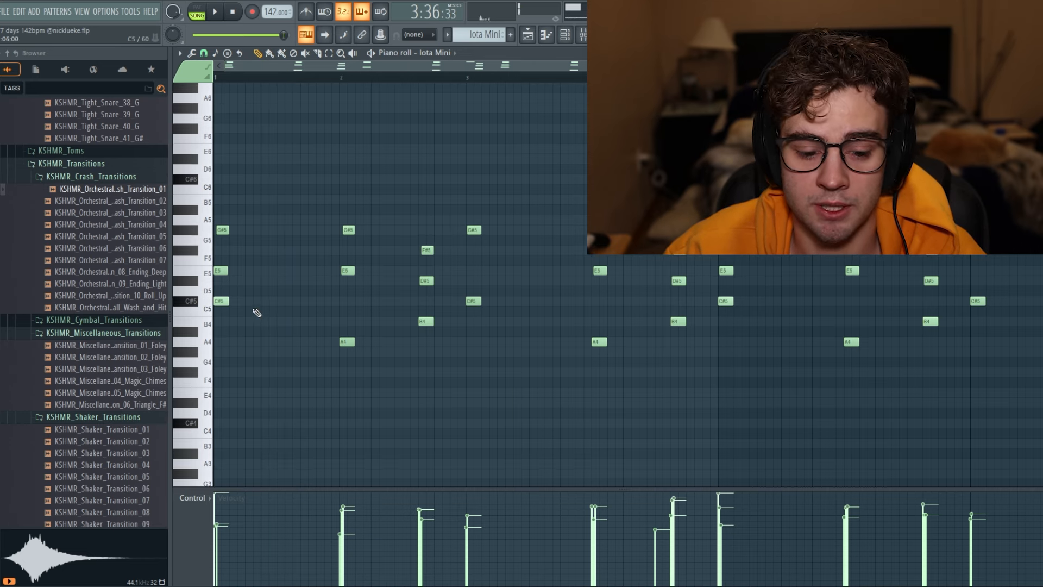
left_click(222, 301)
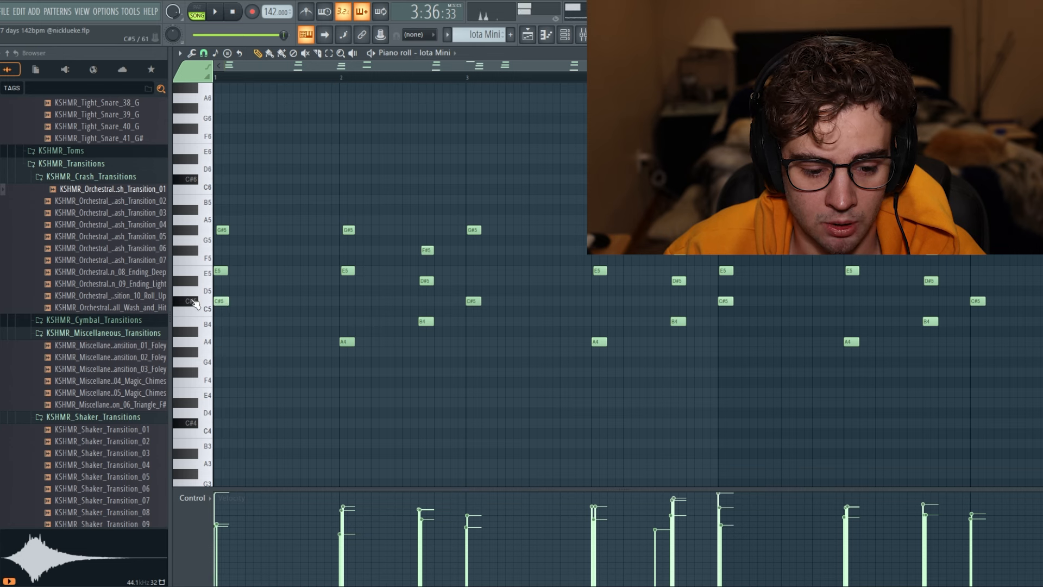
left_click(345, 303)
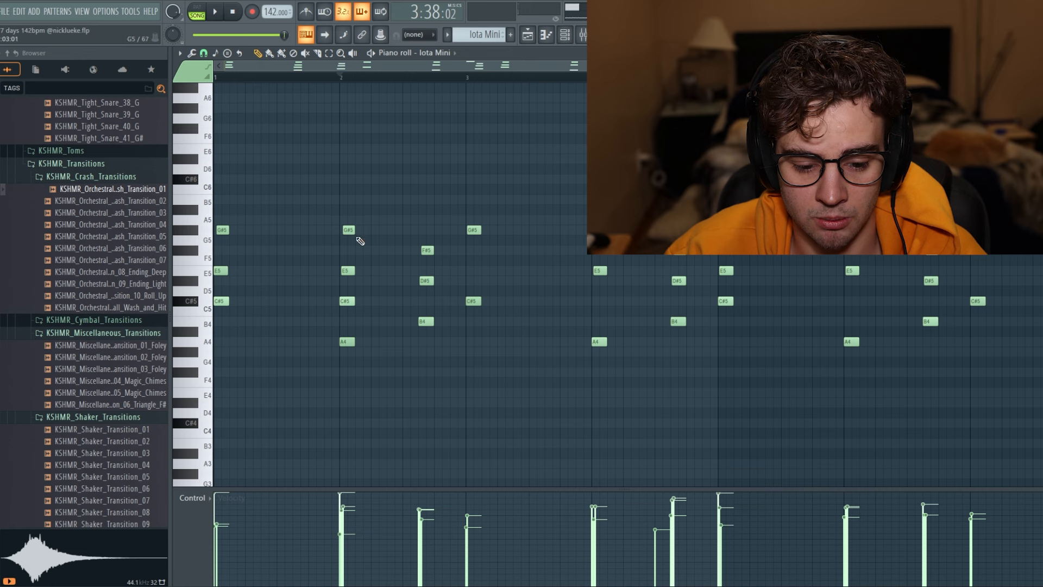
right_click(349, 300)
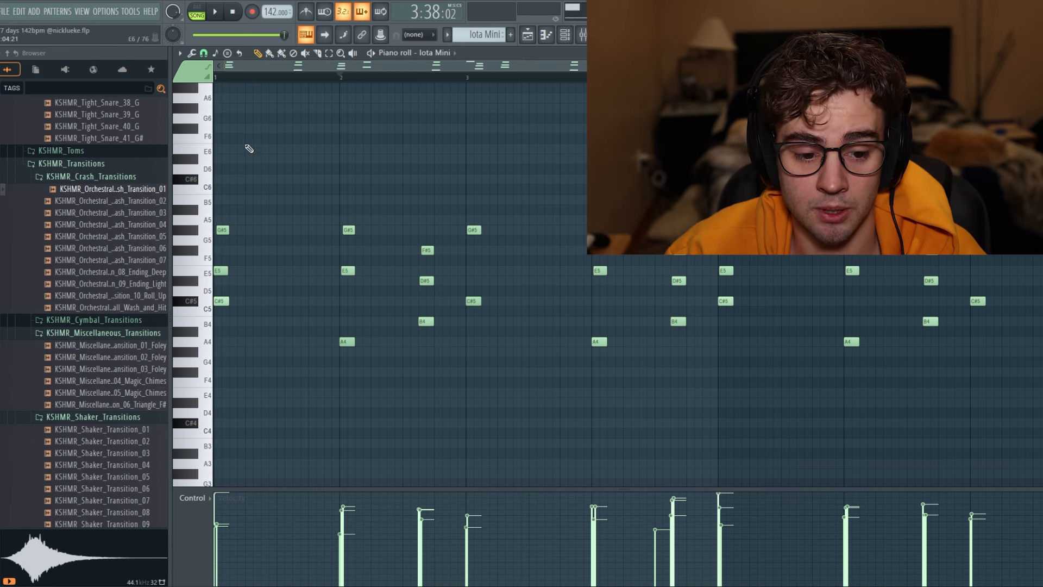
- Try the bar 2 chord with C#5 in place of G#5, listen to it, and restore the original voicing
key("space")
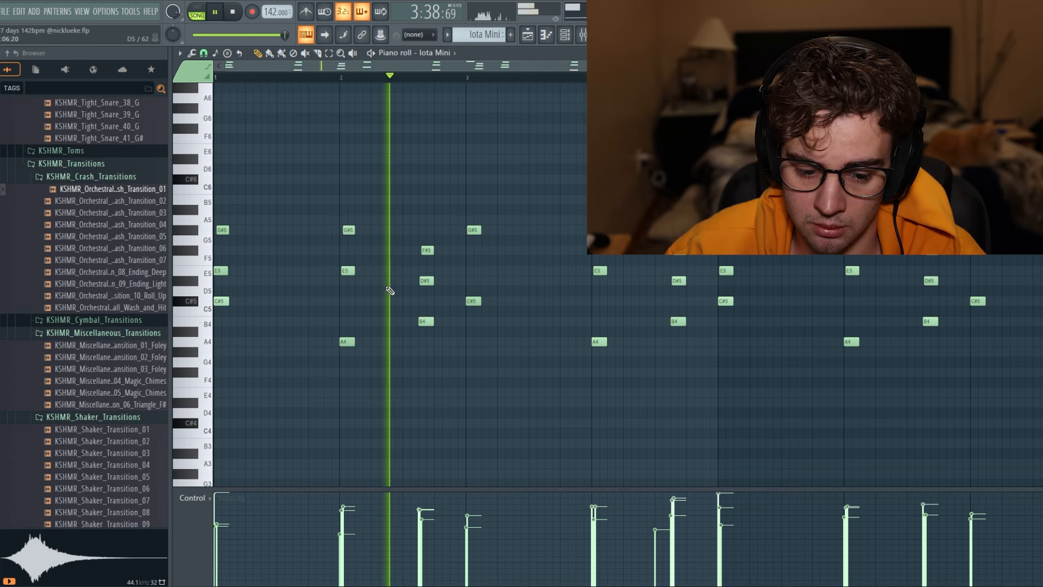
key("space")
left_click(347, 301)
key("space")
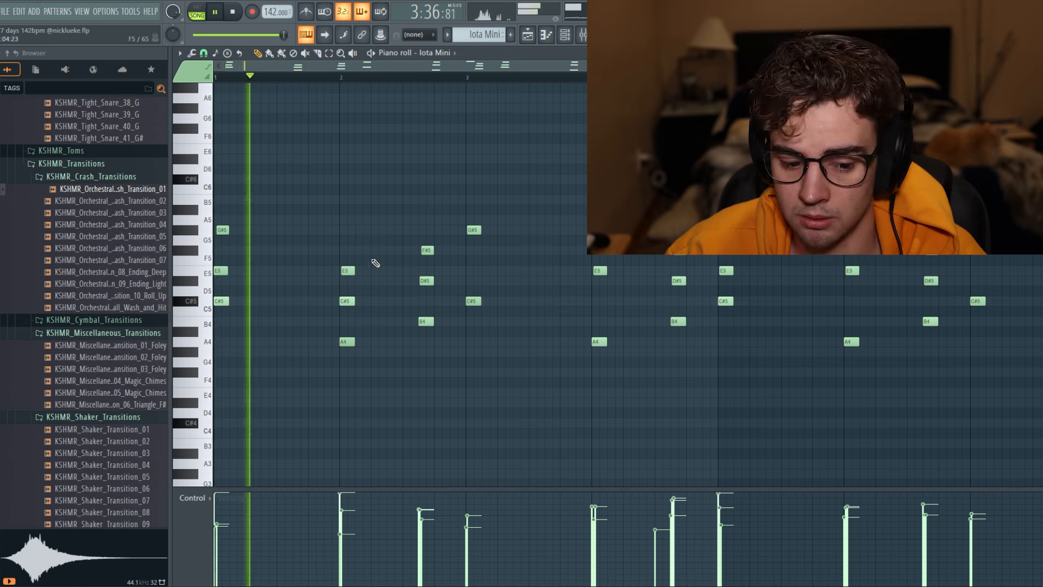
key("space")
left_click(348, 230)
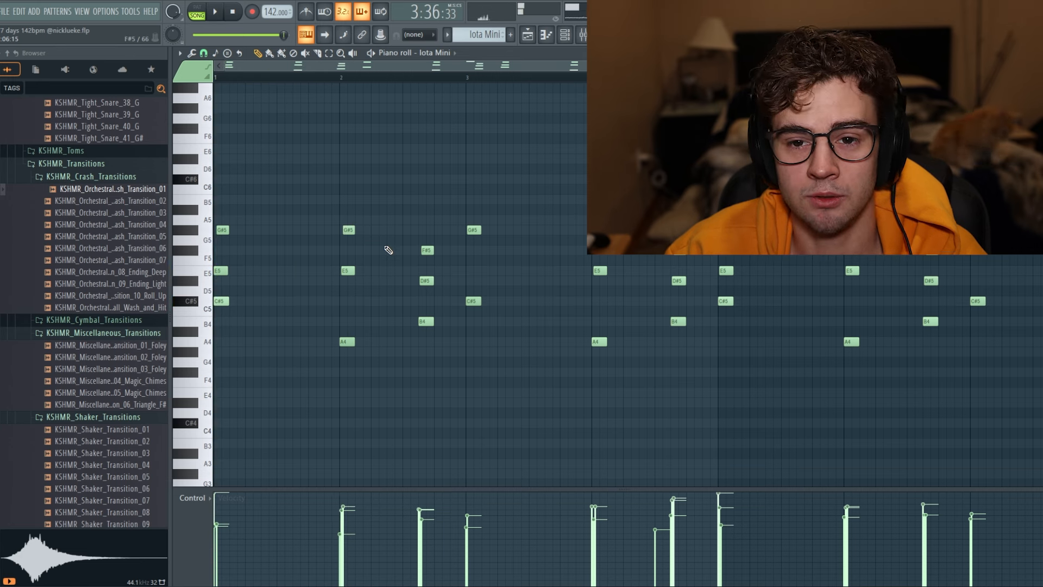
- Remove the B4 note from the third chord, late in bar 2, and put it back
left_click(424, 80)
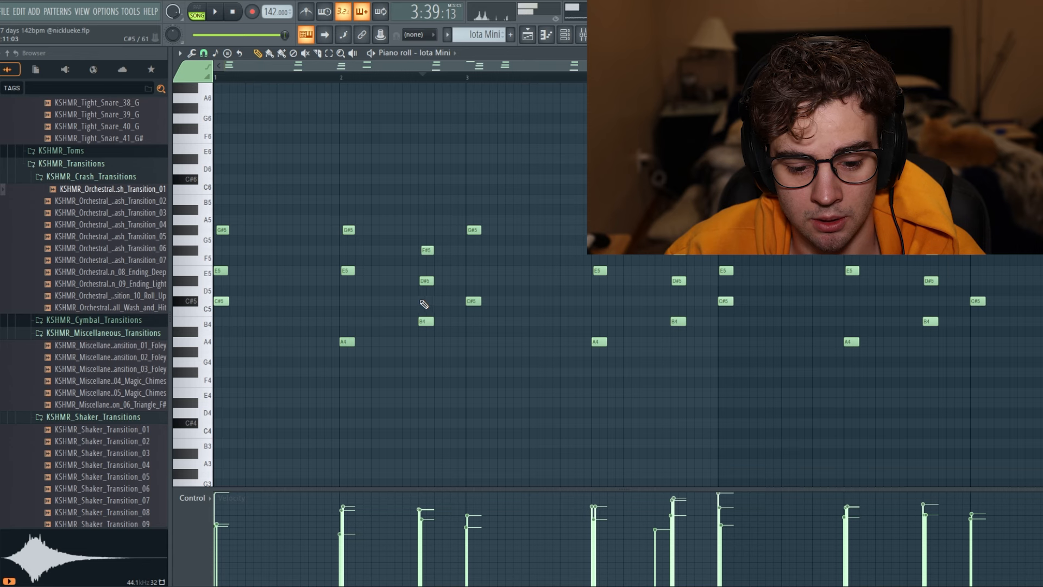
right_click(425, 321)
left_click(422, 322)
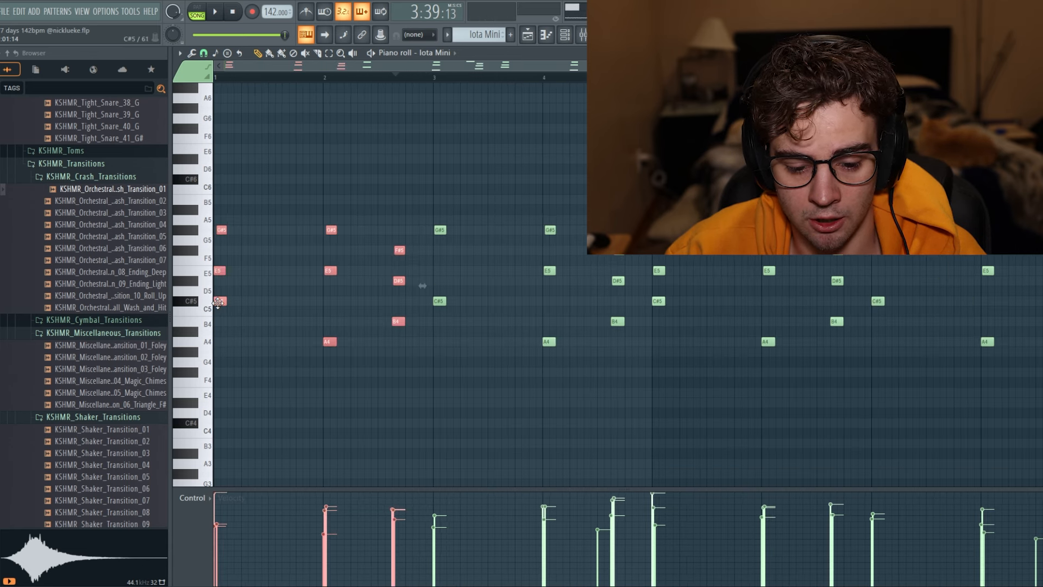
- Try shifting the first three chords to start at bar 3 and return them to bar 1
left_click_drag(219, 301, 438, 300)
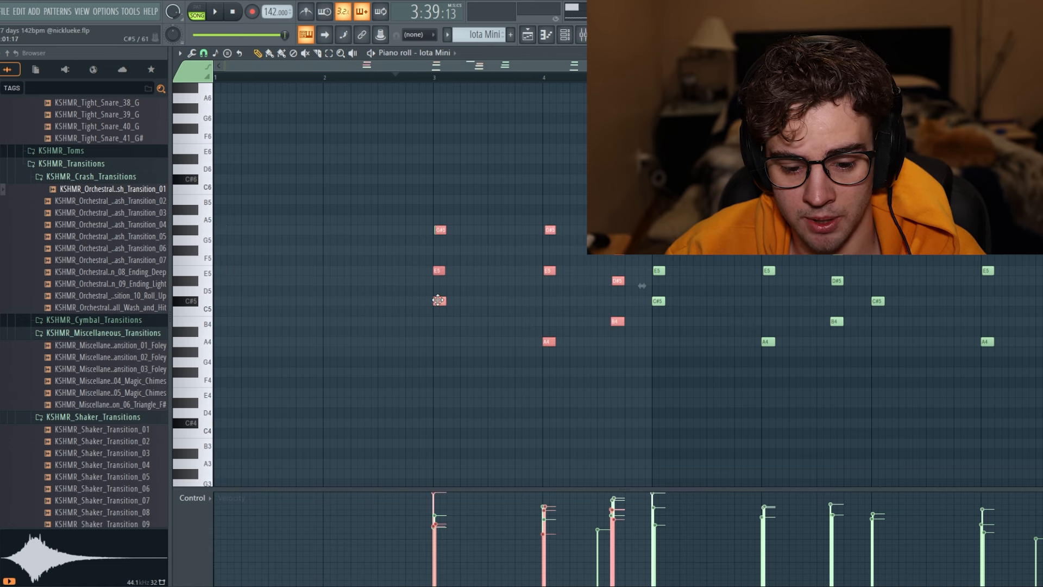
left_click_drag(437, 301, 219, 302)
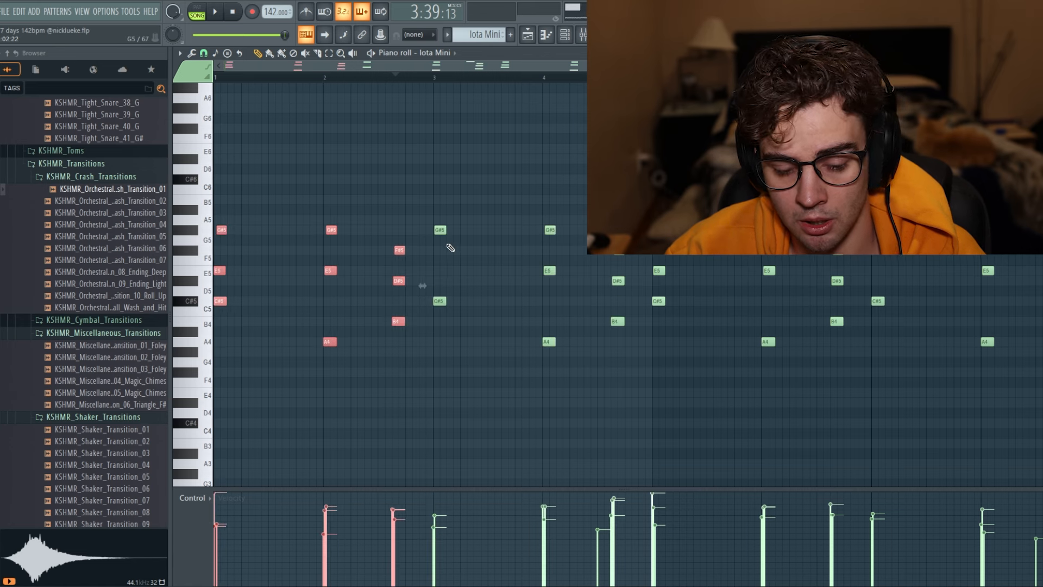
left_click(439, 271)
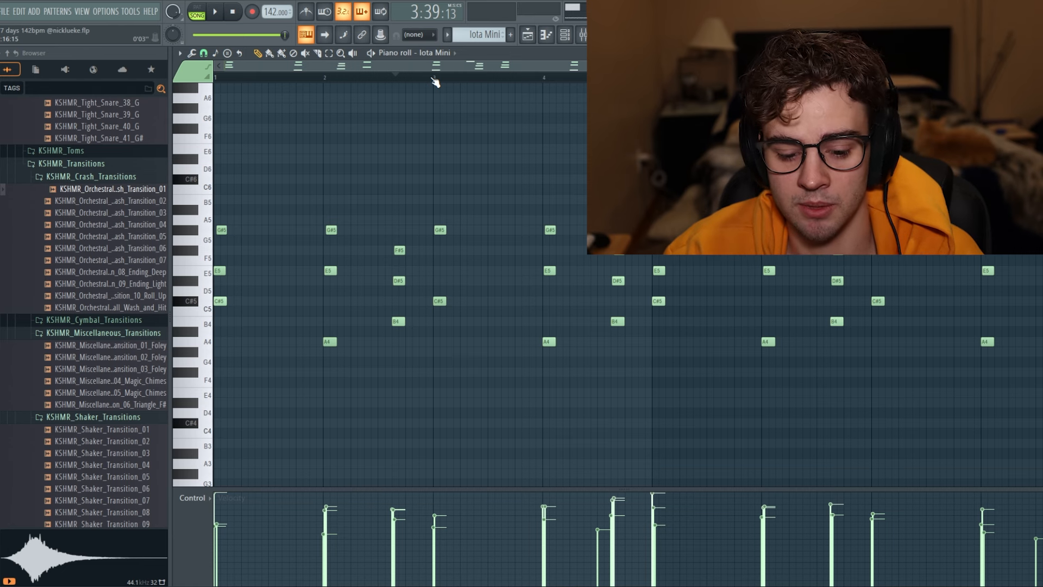
- Select the A5 passing note in bar 4 and play the chord progression from bar 1
left_click(601, 221)
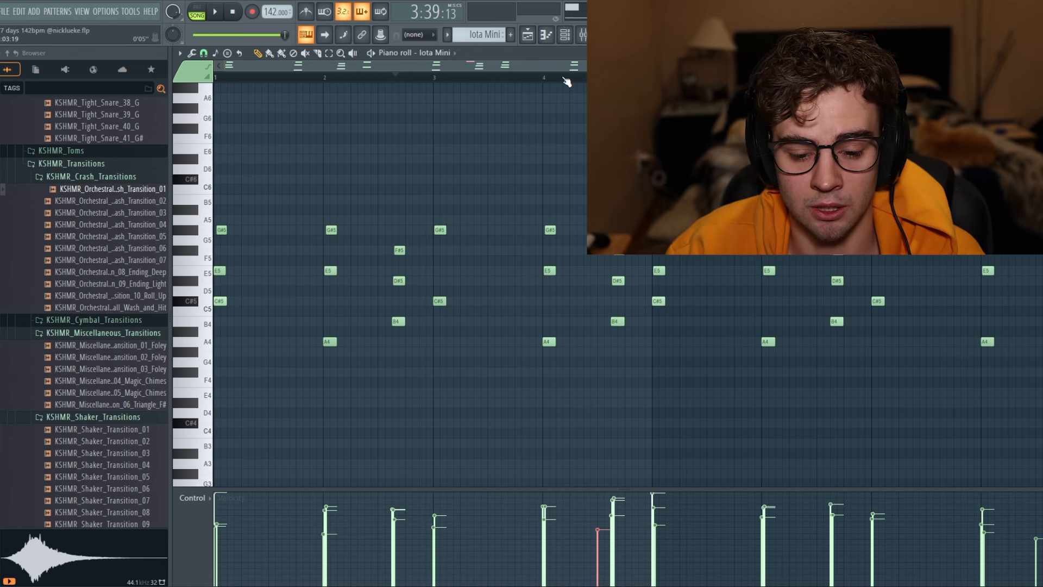
left_click(216, 77)
key("space")
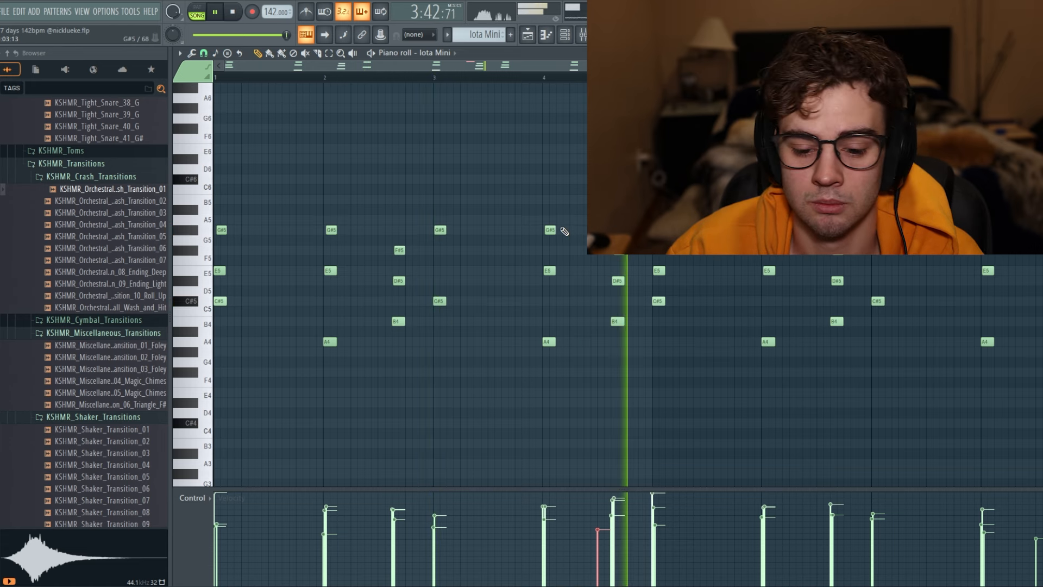
key("space")
- Try lowering the upper melody notes one octave onto the chords, and undo the move
scroll(482, 359, "down", 2)
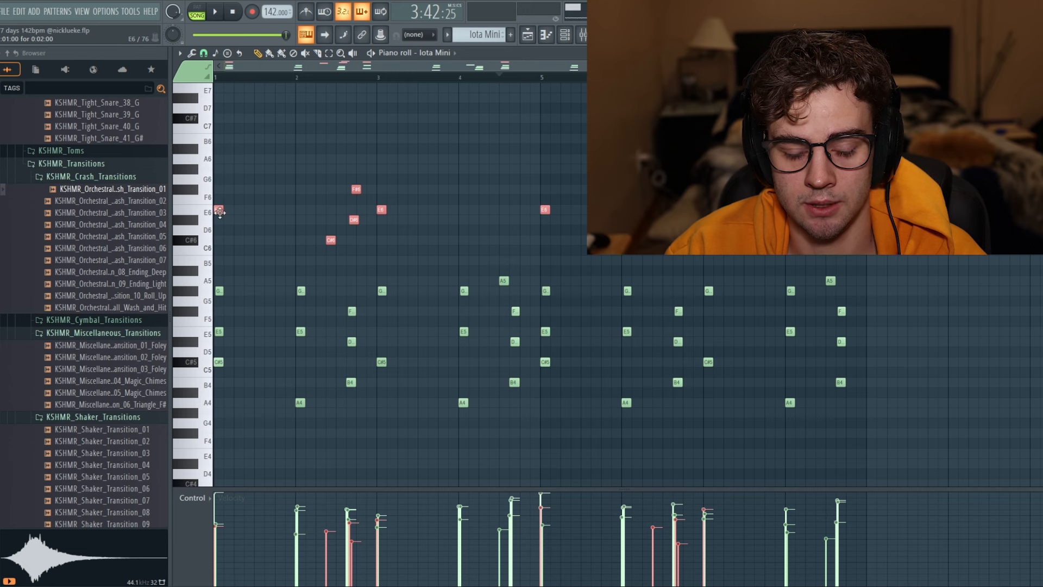
left_click_drag(219, 212, 219, 333)
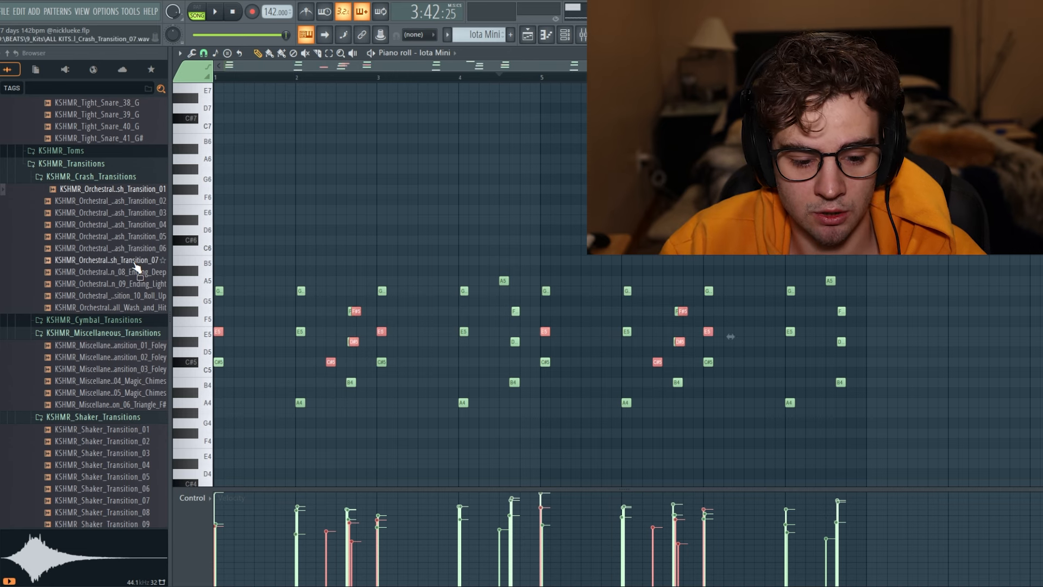
key("ctrl+z")
key("ctrl+z")
key("ctrl+z")
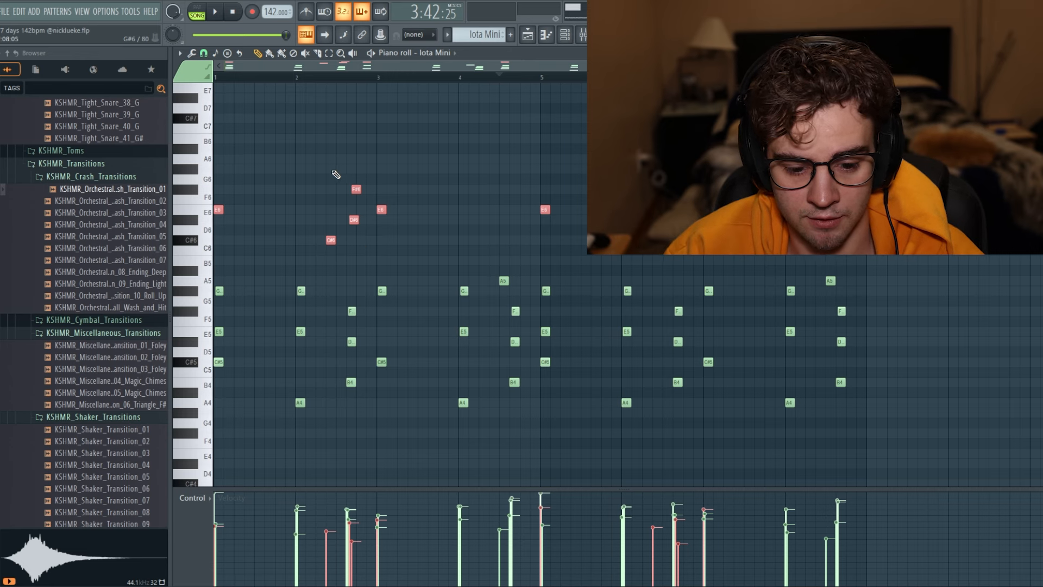
- Transpose the melody notes down an octave and back up to compare, and deselect them
key("ctrl+Down")
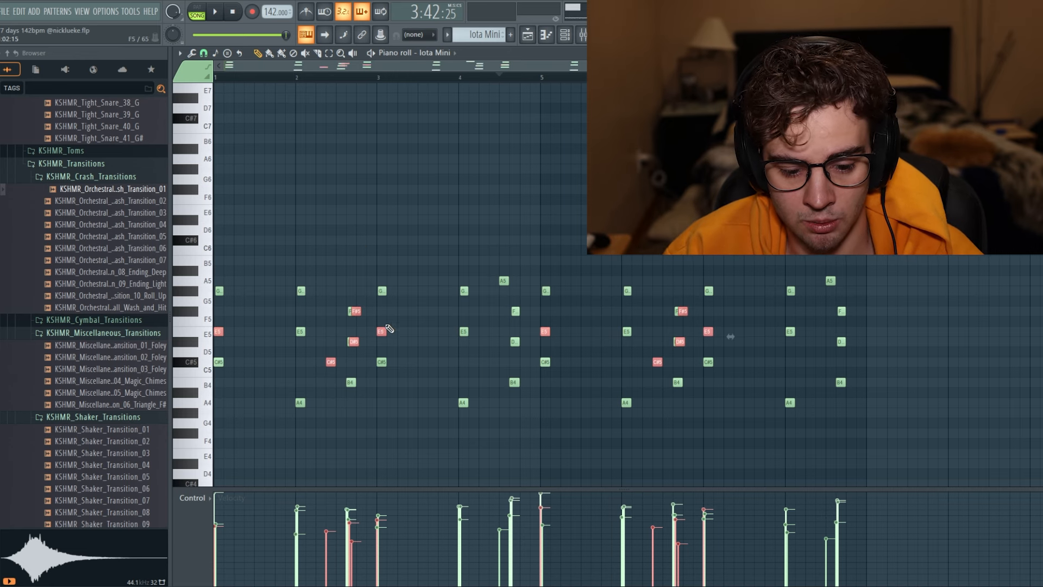
key("ctrl+Up")
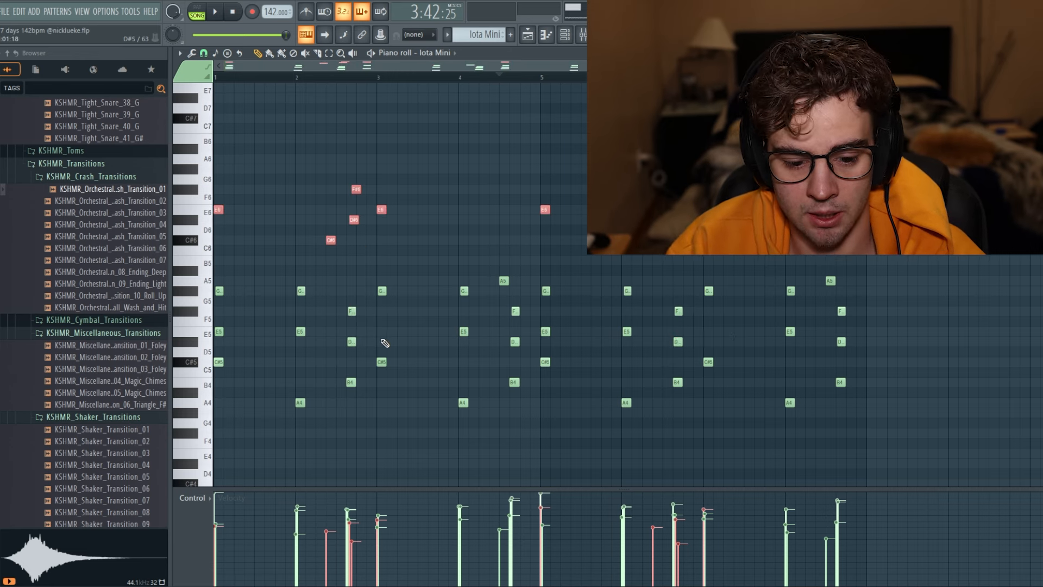
key("ctrl+d")
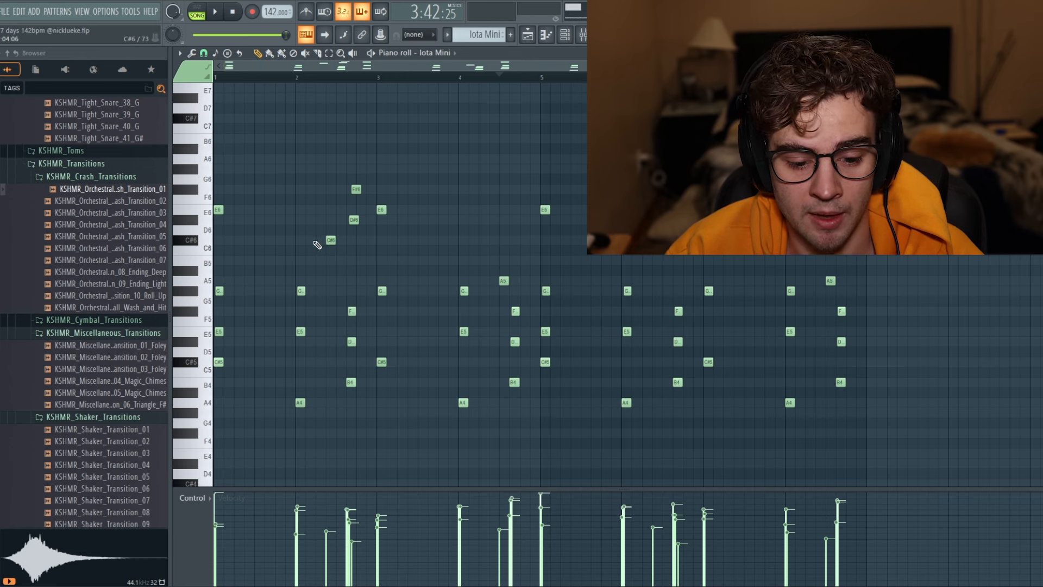
- Play back the eight-bar pattern with chords and melody together
left_click_drag(729, 250, 216, 180)
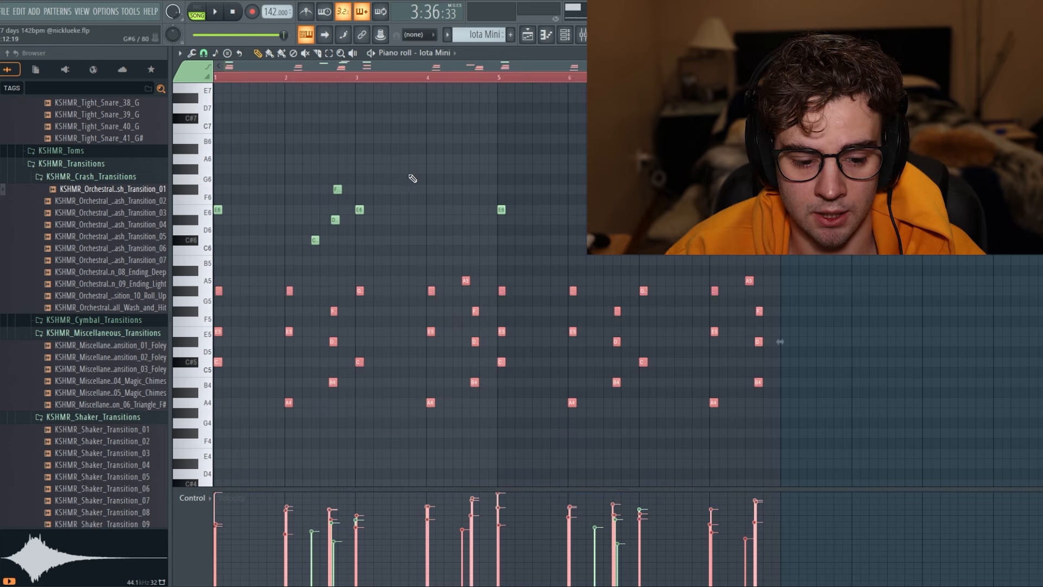
key("space")
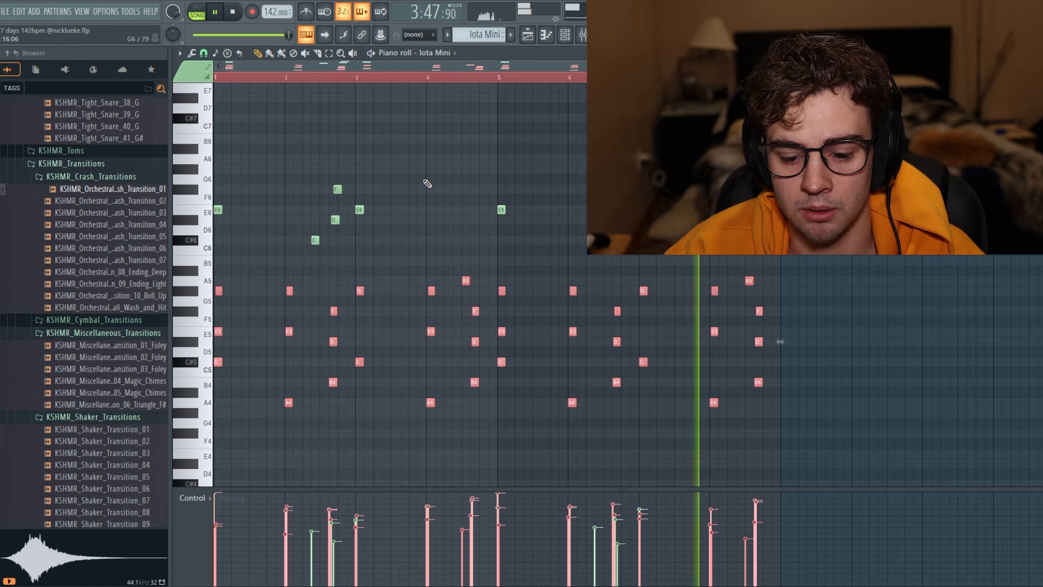
key("space")
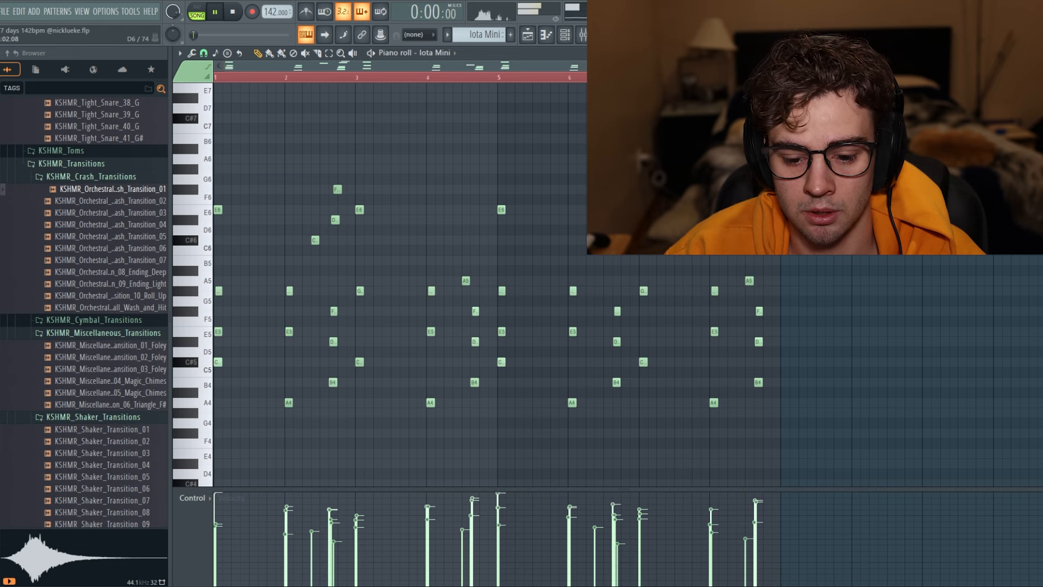
- Move the chord notes below the melody out of the Iota Mini pattern into the Iota Mini #2 pattern
left_click_drag(851, 438, 212, 267)
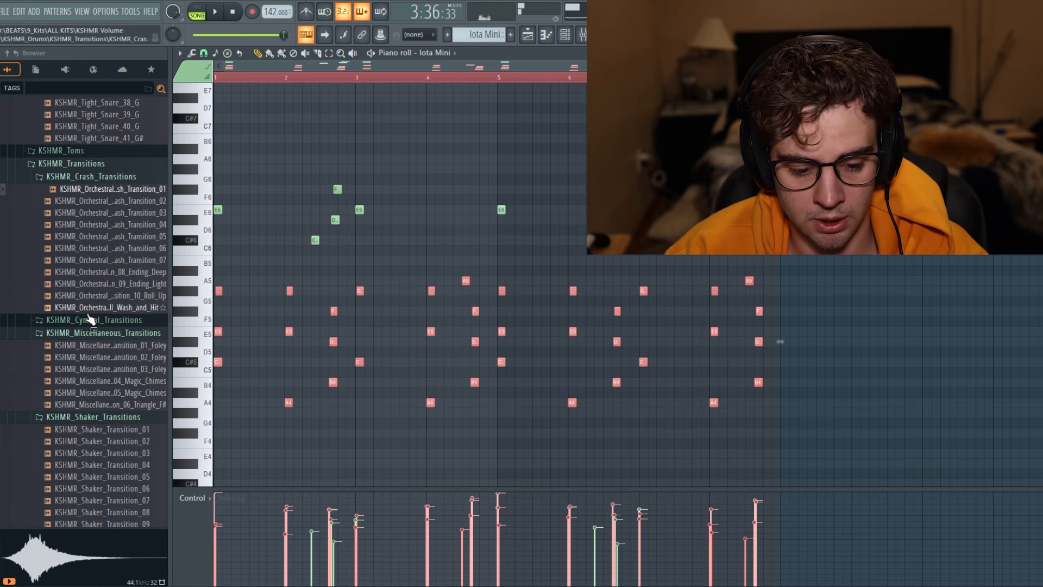
key("Delete")
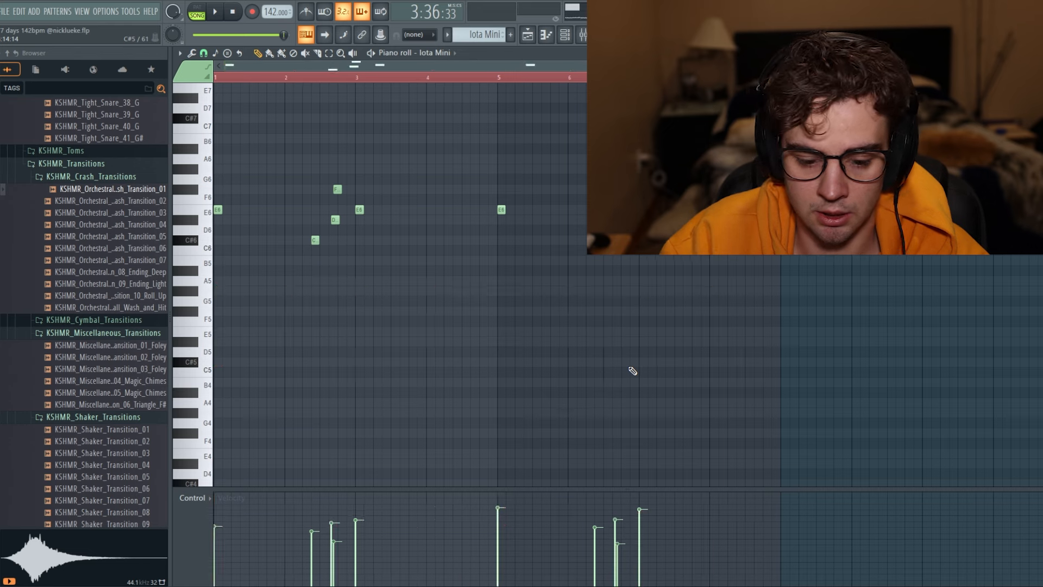
left_click(529, 41)
double_click(722, 166)
scroll(910, 256, "left", 3)
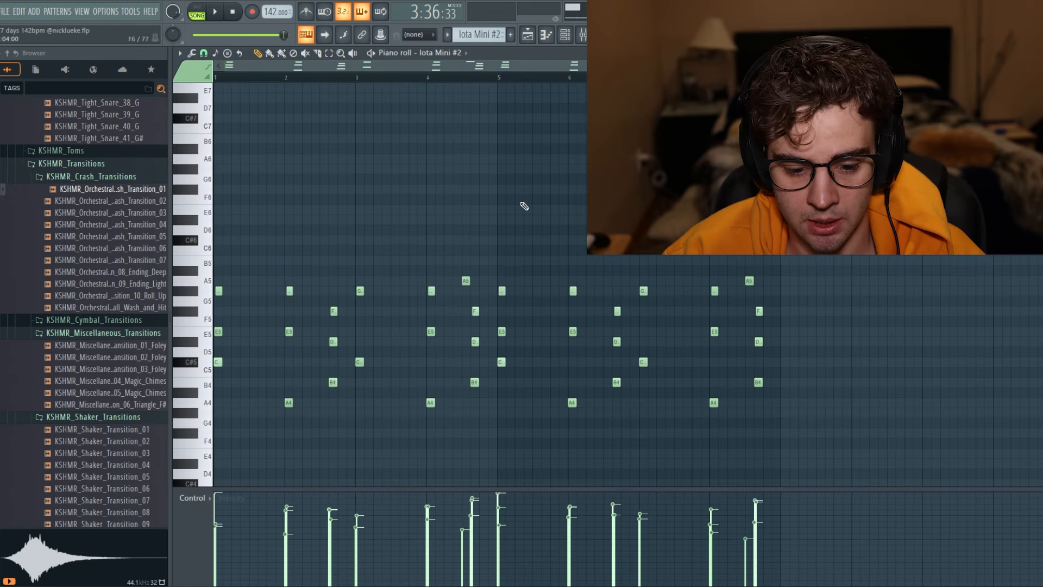
key("ctrl+v")
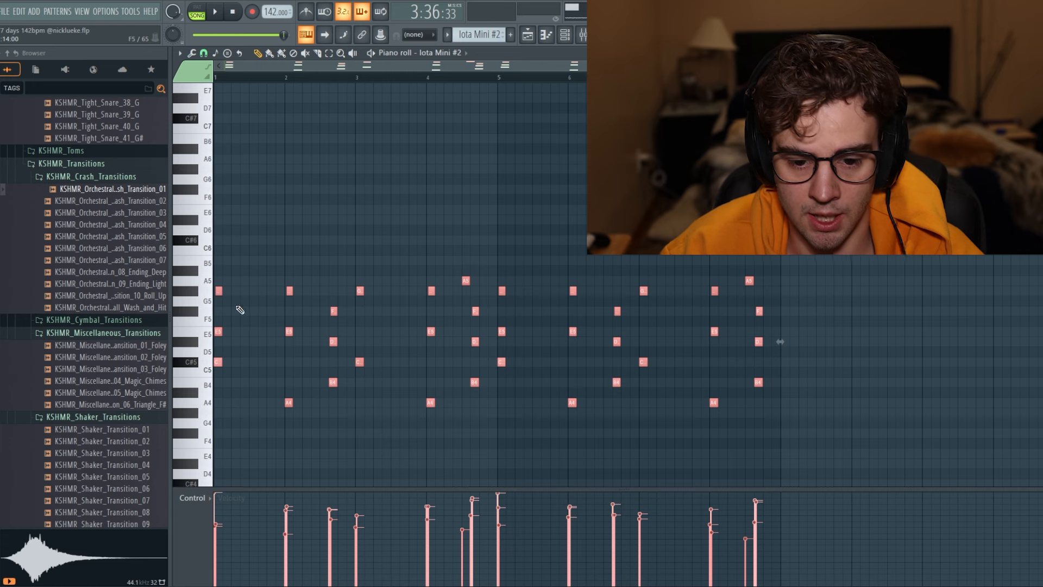
- Show the playlist arrangement and start song playback
left_click(528, 35)
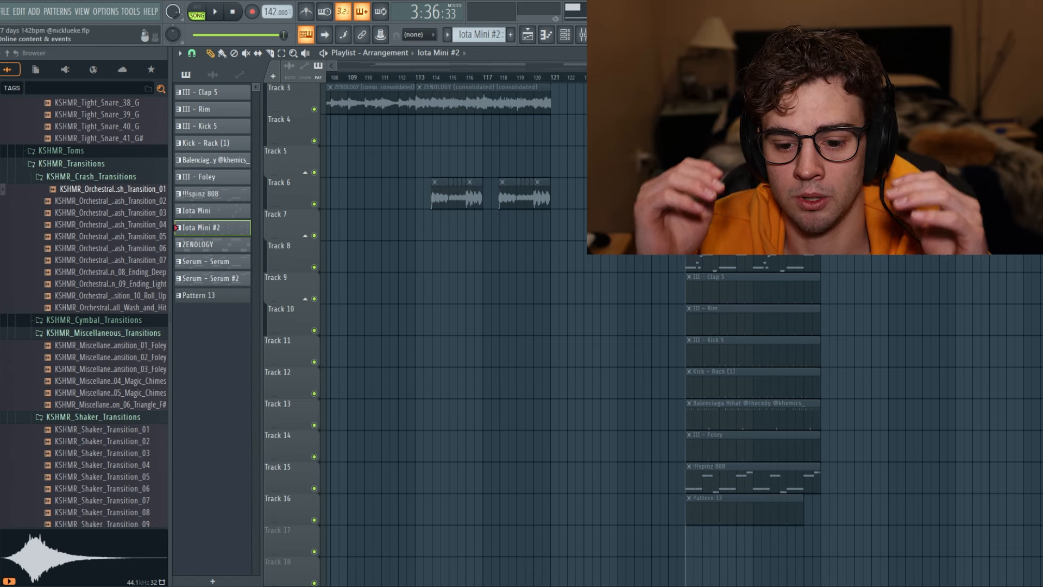
key("space")
scroll(861, 189, "up", 2)
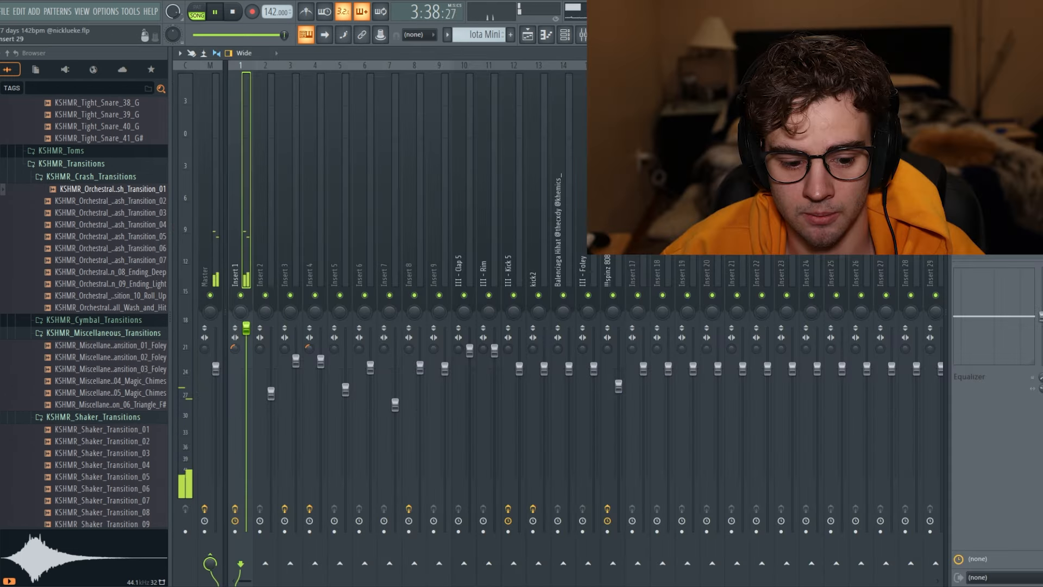
- Inspect the Fruity parametric EQ 2 and Fruity Chorus settings on mixer Insert 1
left_click(999, 89)
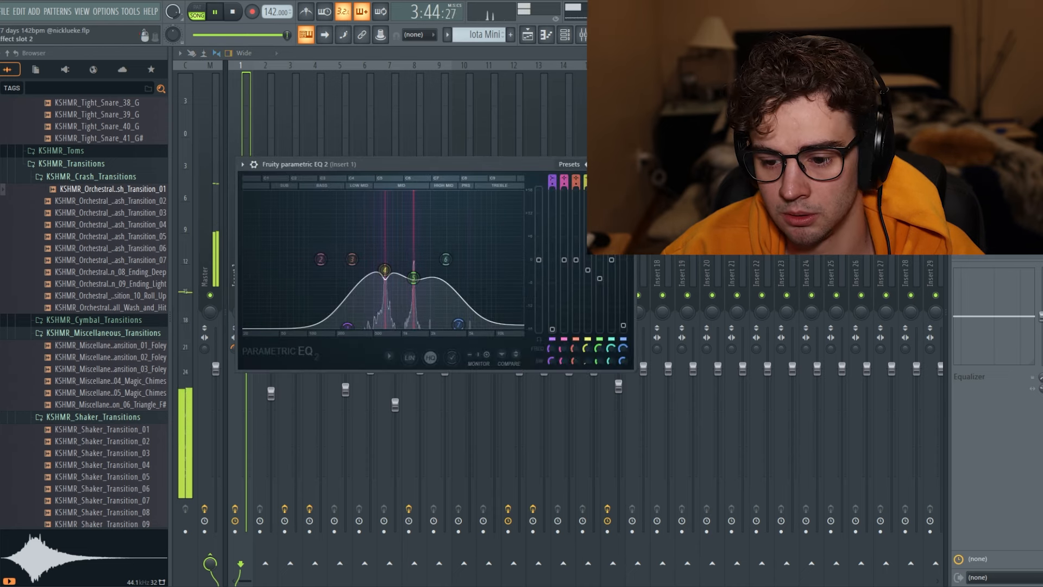
left_click(999, 106)
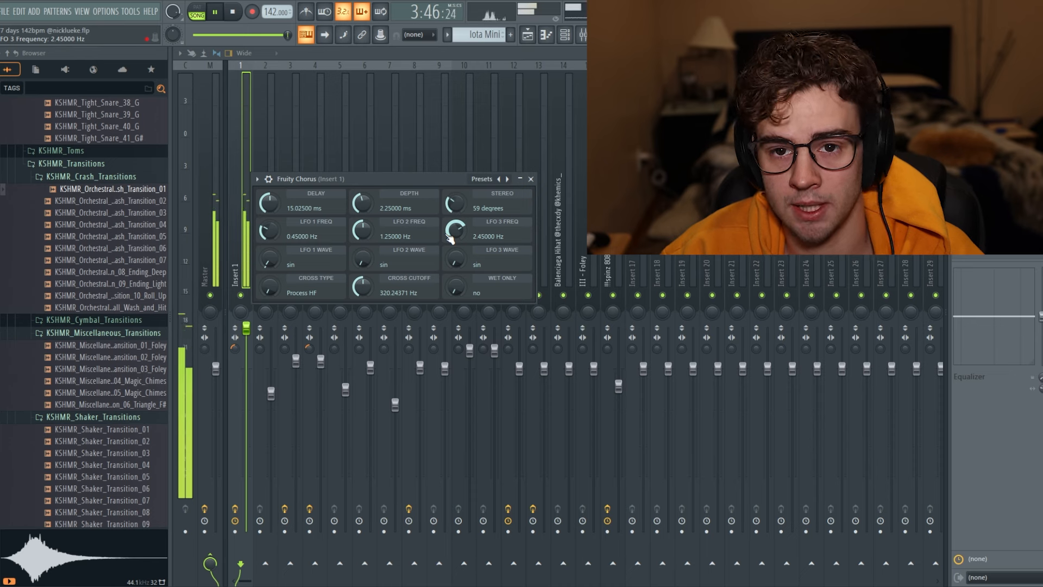
- Inspect the Fruity parametric EQ 2, Soundgoodizer and Fruity Reeverb 2 settings on mixer Insert 1
left_click(999, 157)
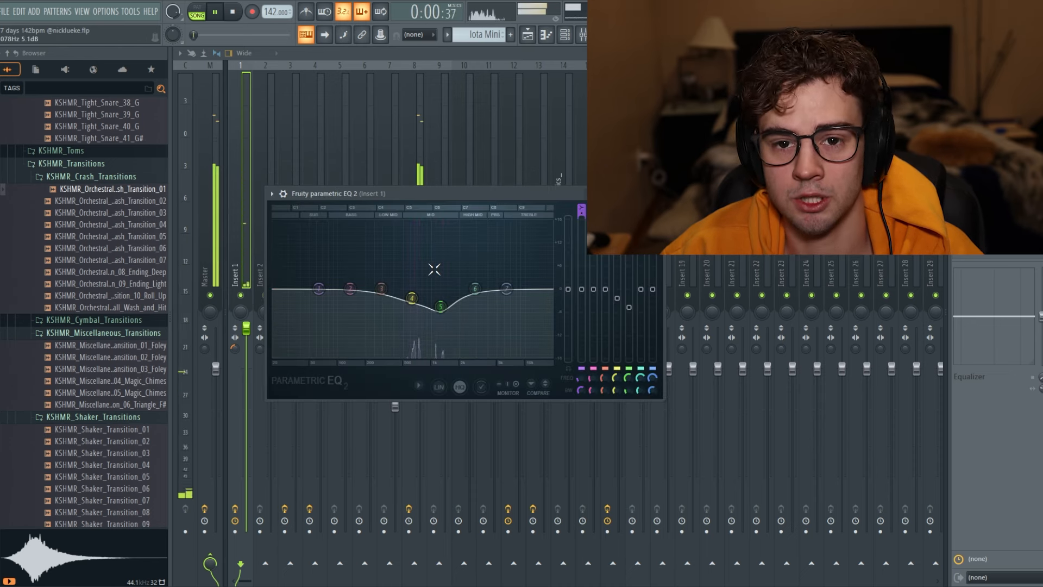
key("space")
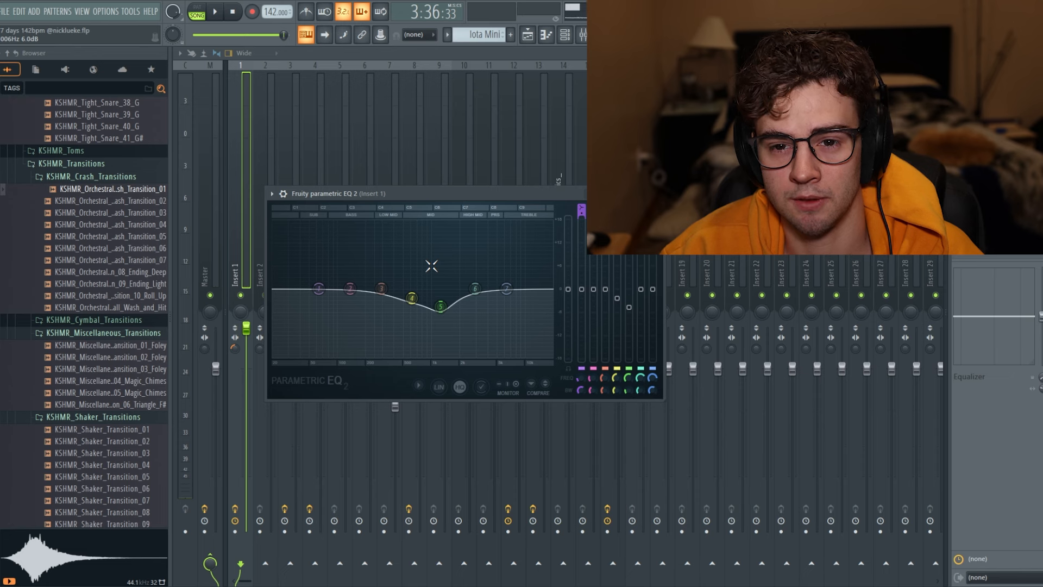
left_click(999, 174)
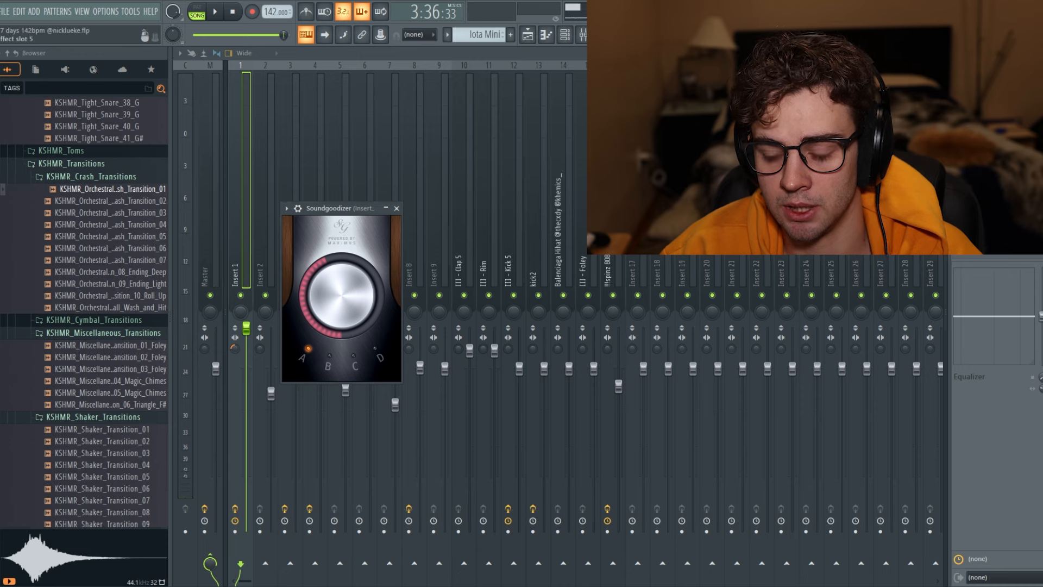
left_click(994, 157)
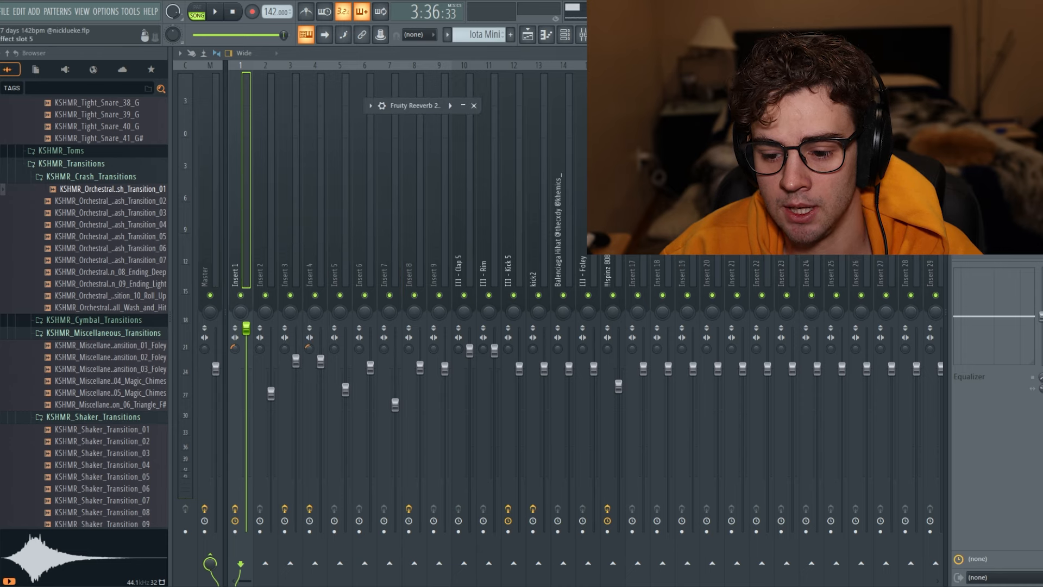
left_click(462, 106)
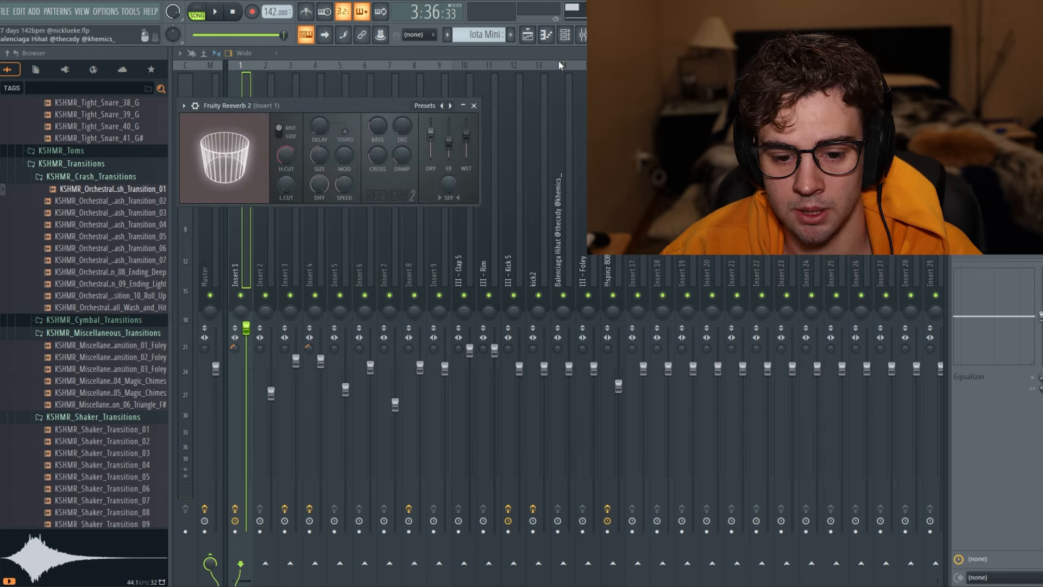
- Show the ZENOLOGY pattern in the piano roll and play it back
left_click(527, 34)
left_click(527, 34)
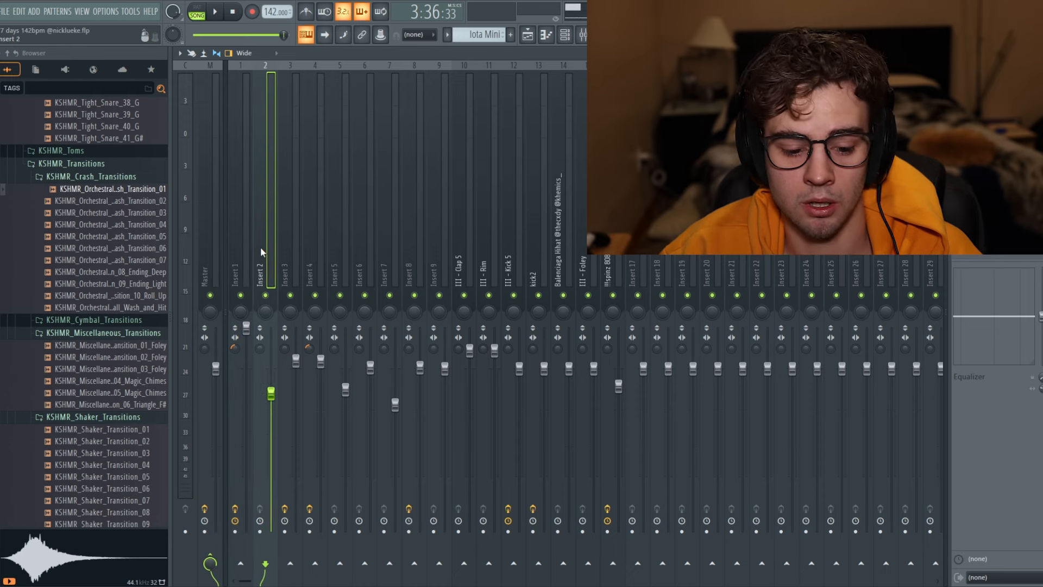
key("F7")
key("space")
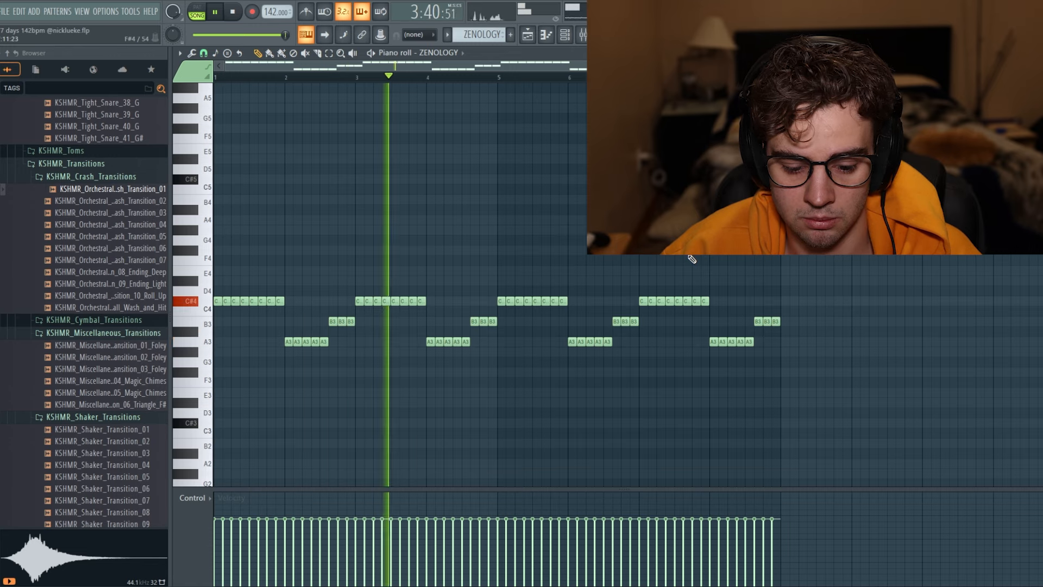
key("space")
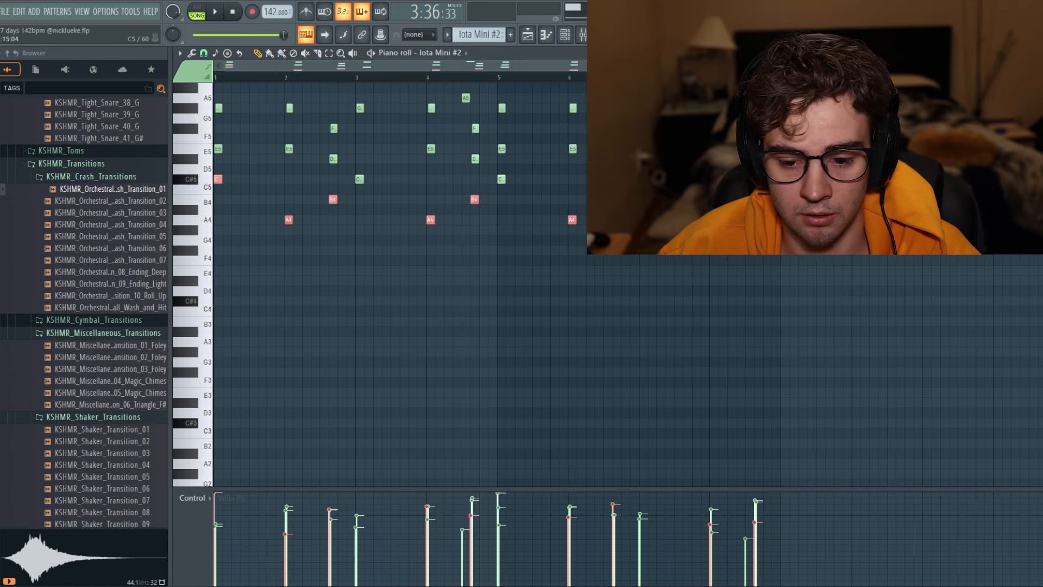
- Copy the lowest note of each chord from the Iota Mini #2 pattern into the ZENOLOGY pattern
left_click_drag(346, 175, 344, 177)
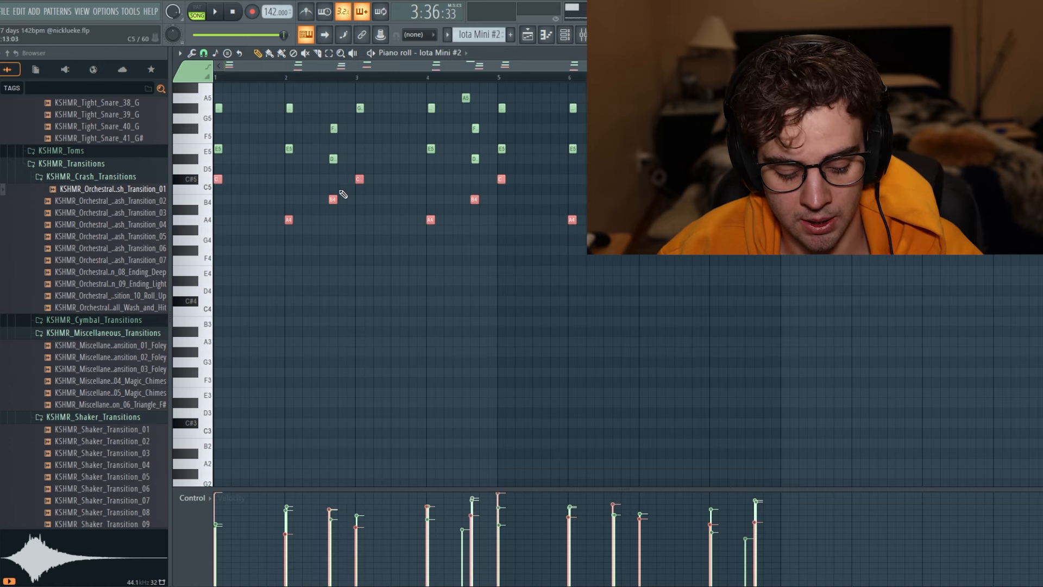
left_click(534, 39)
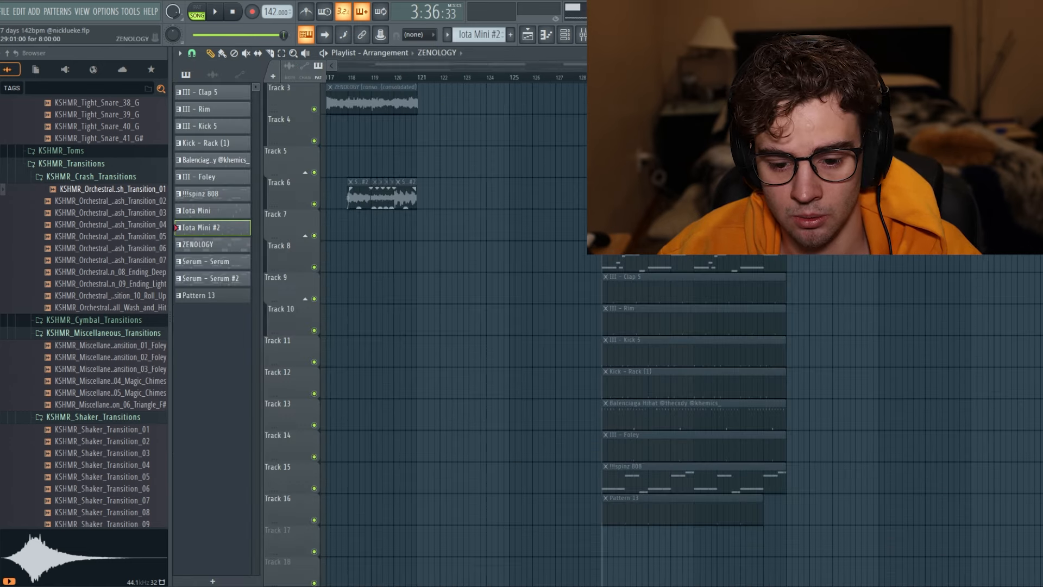
double_click(679, 196)
key("ctrl+v")
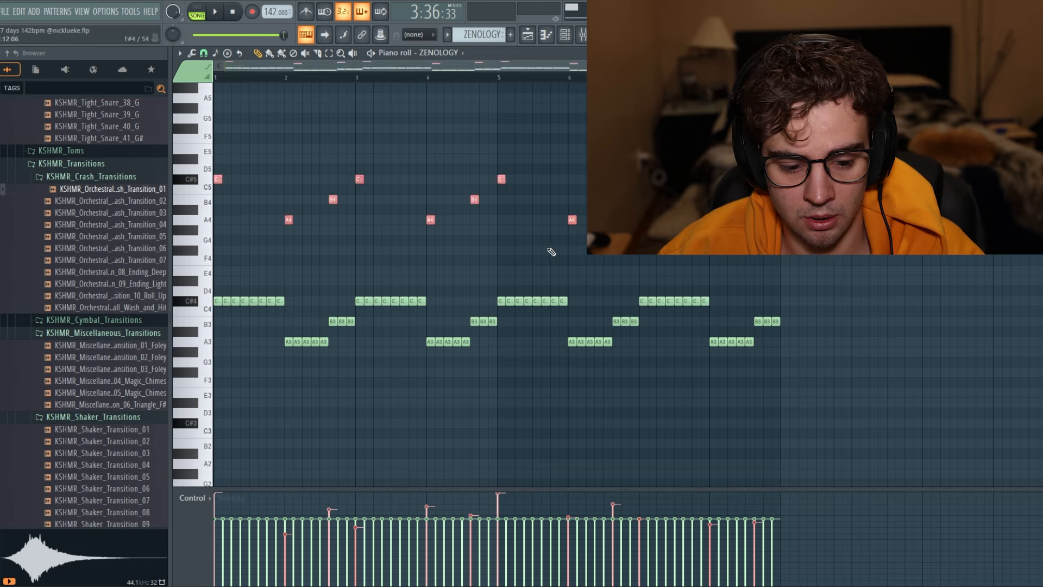
- Lengthen the pasted root notes to fill the gaps and chop them with the arpeggiator, adjusting its time multiplier
key("ctrl+Down")
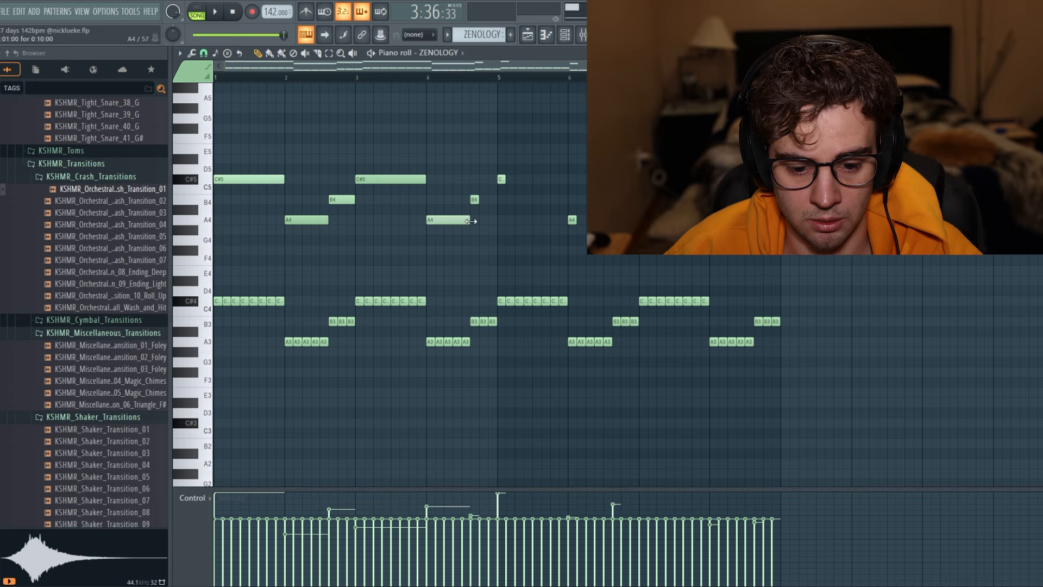
key("ctrl+a")
key("alt+a")
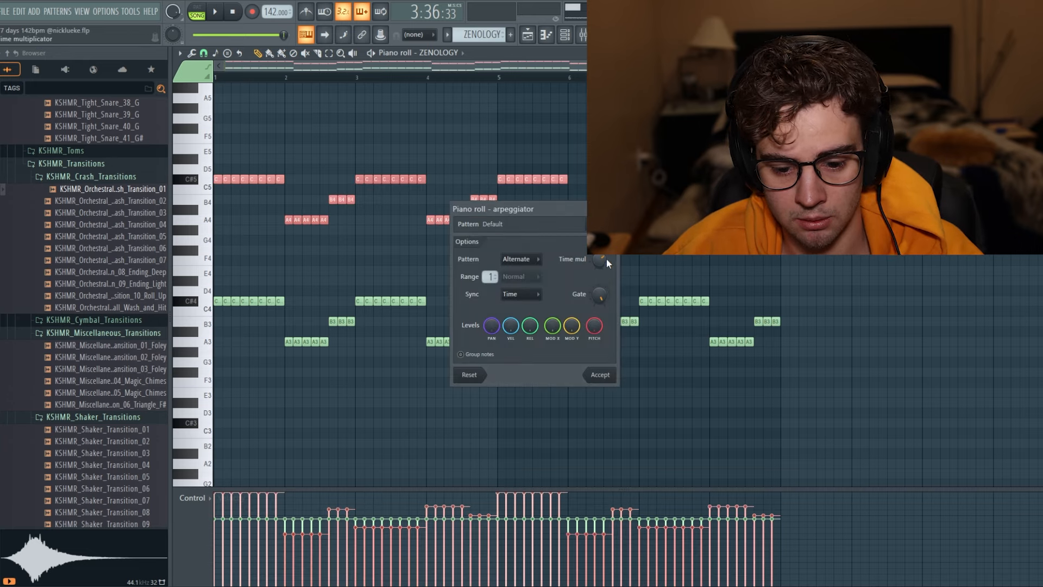
left_click_drag(599, 261, 599, 236)
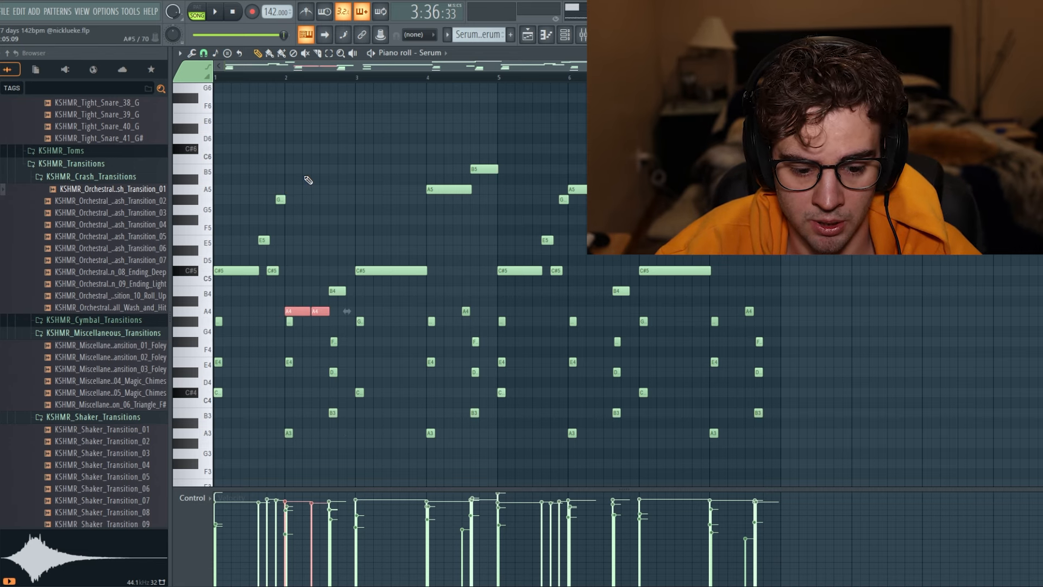
- Show the Serum - Serum #2 pattern in the playlist and piano roll and start song playback
key("F5")
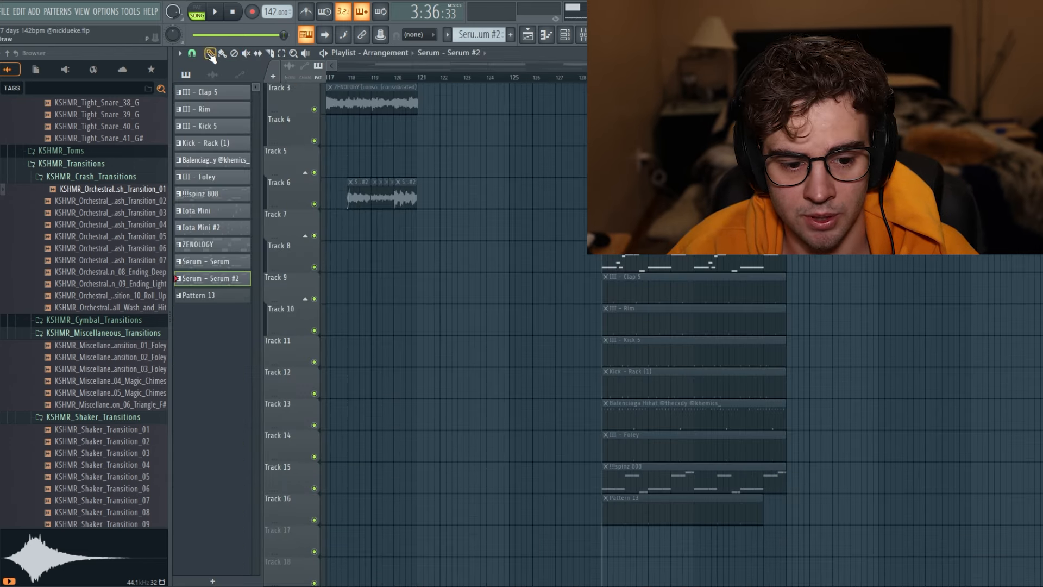
key("F7")
key("space")
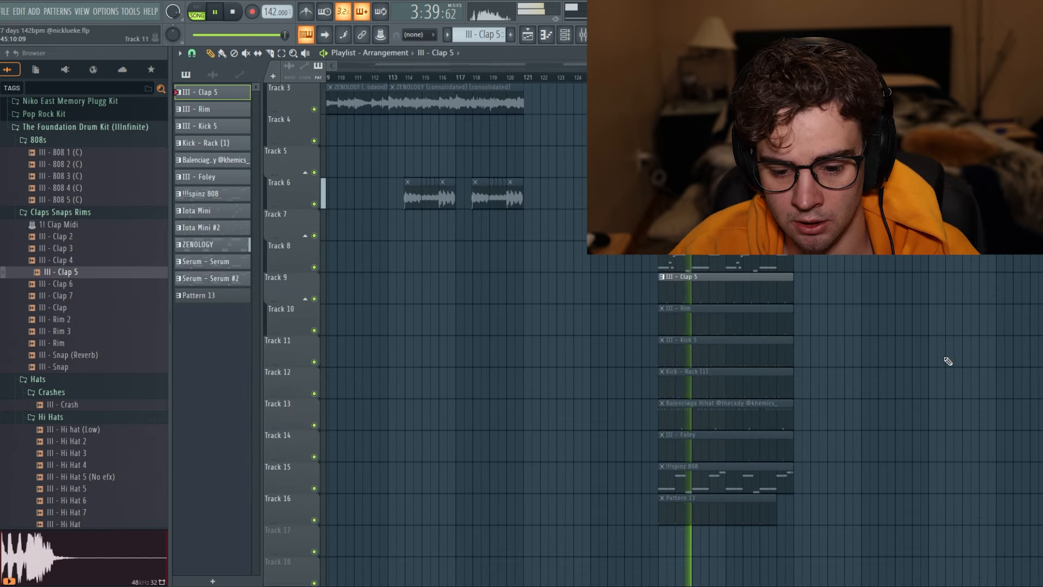
- Unmute the Kick - Rack (1) clip on playlist Track 12
scroll(920, 361, "up", 2)
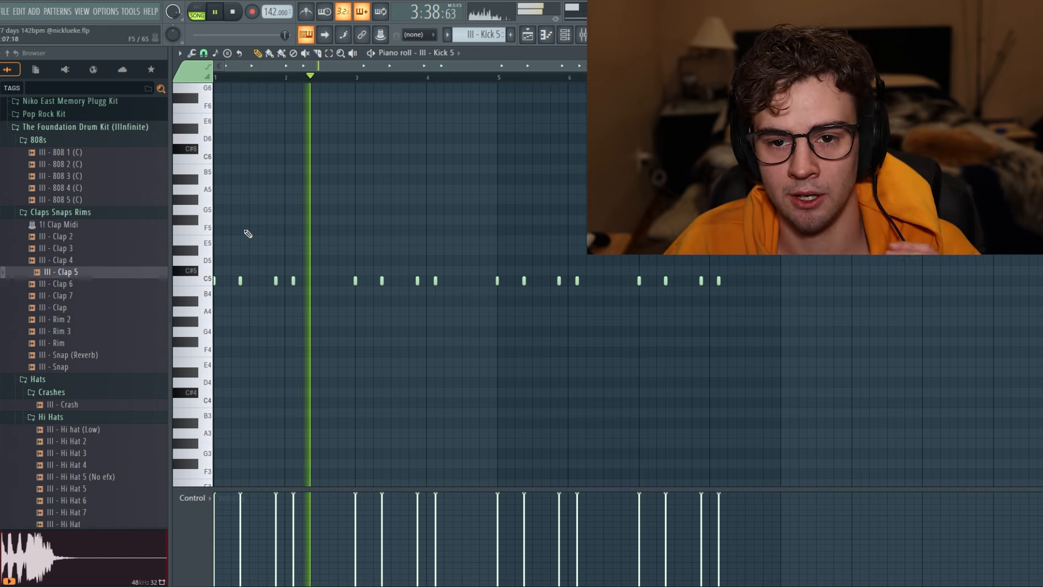
key("F5")
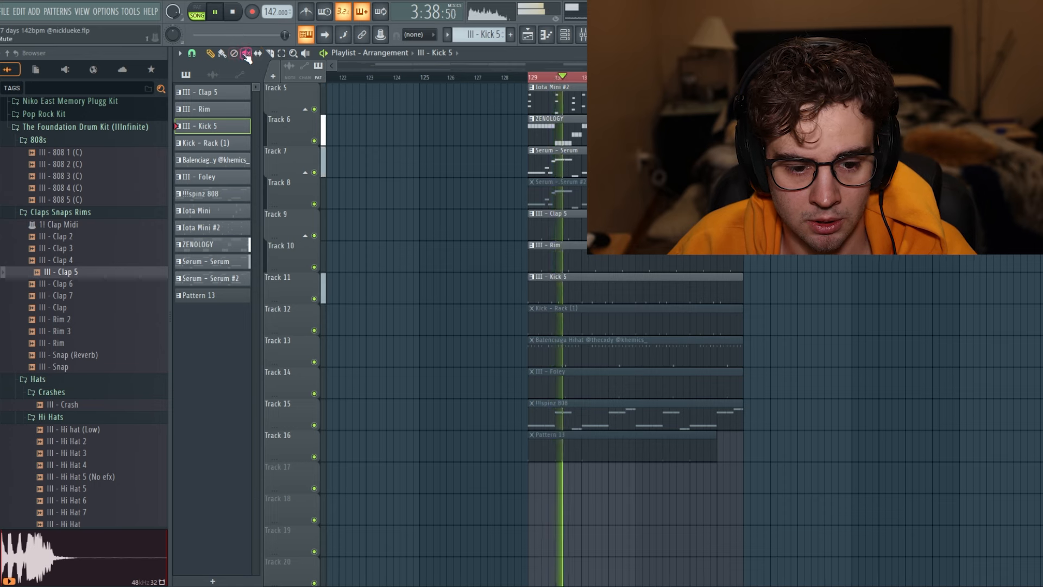
left_click(594, 320)
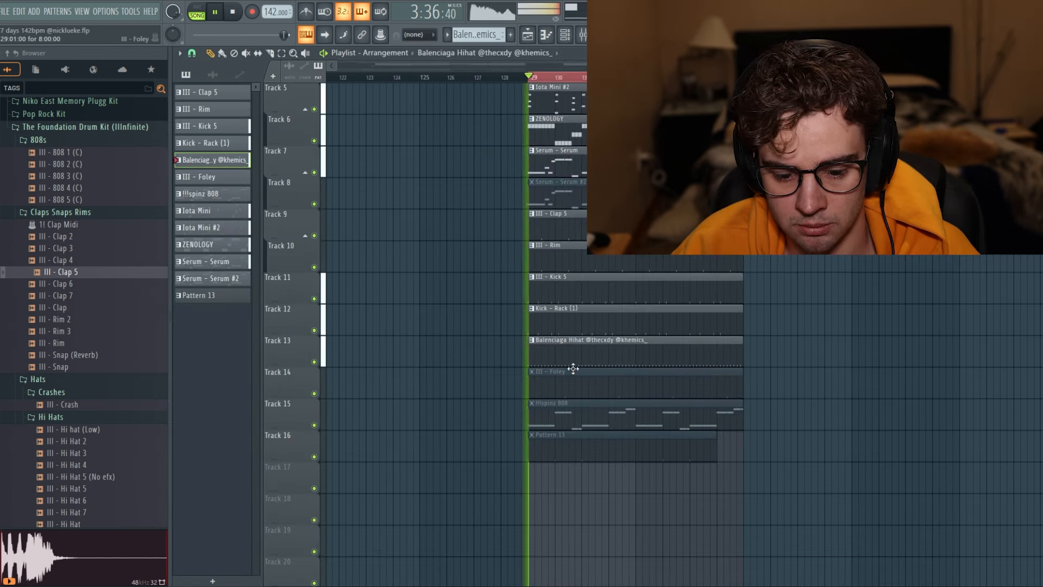
- Paste the varied hi-hat notes into the Balenciaga Hihat pattern, raise them an octave, and delete the straight row of C5 hats
key("F7")
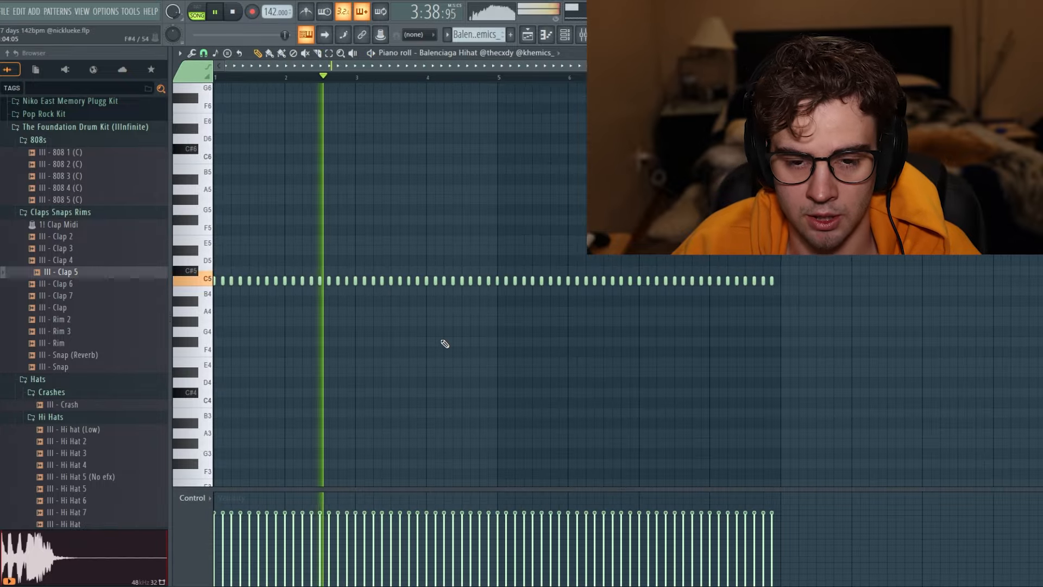
key("ctrl+v")
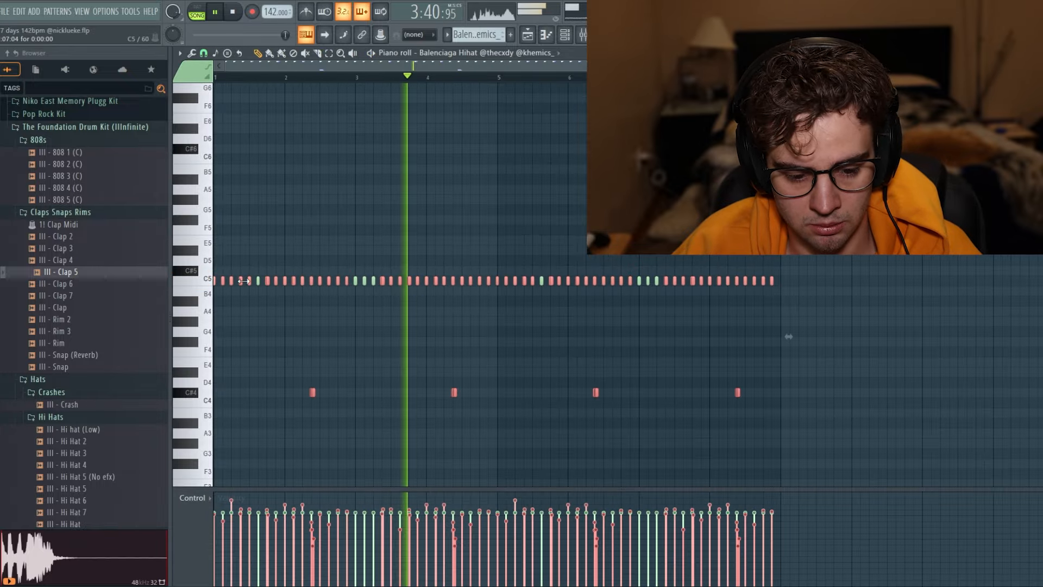
key("ctrl+Up")
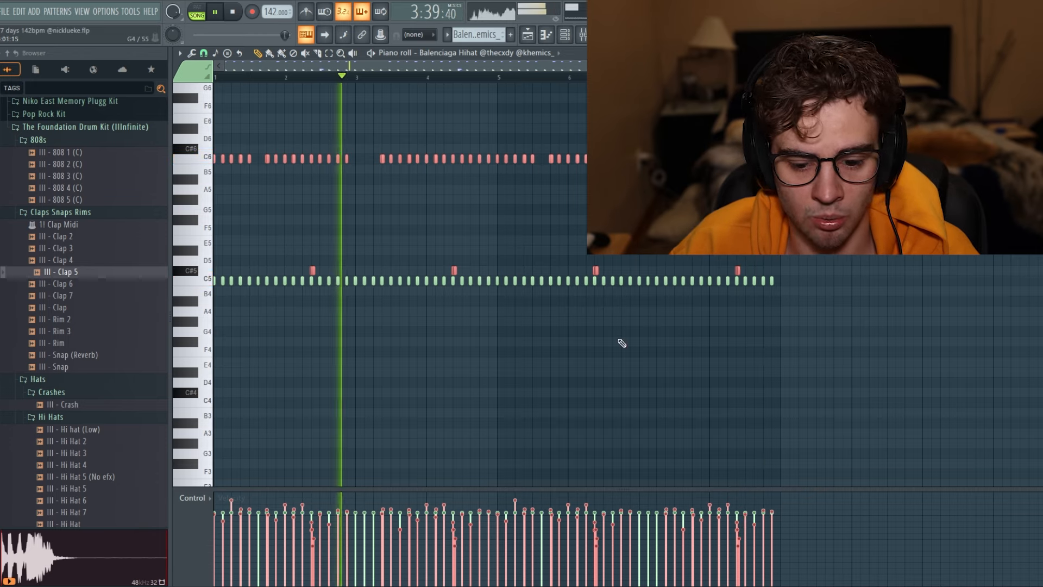
left_click_drag(814, 303, 196, 286)
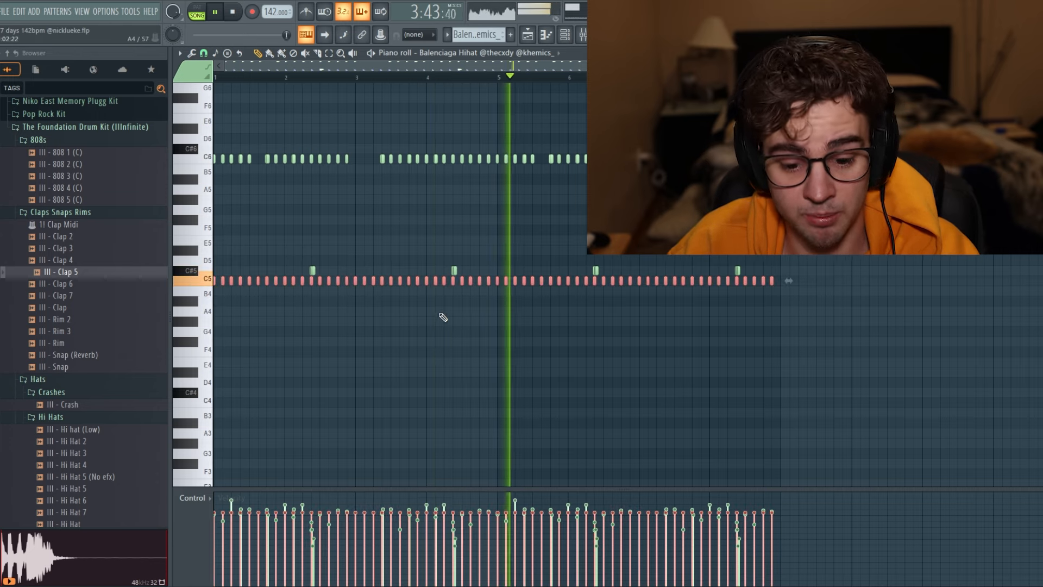
key("Delete")
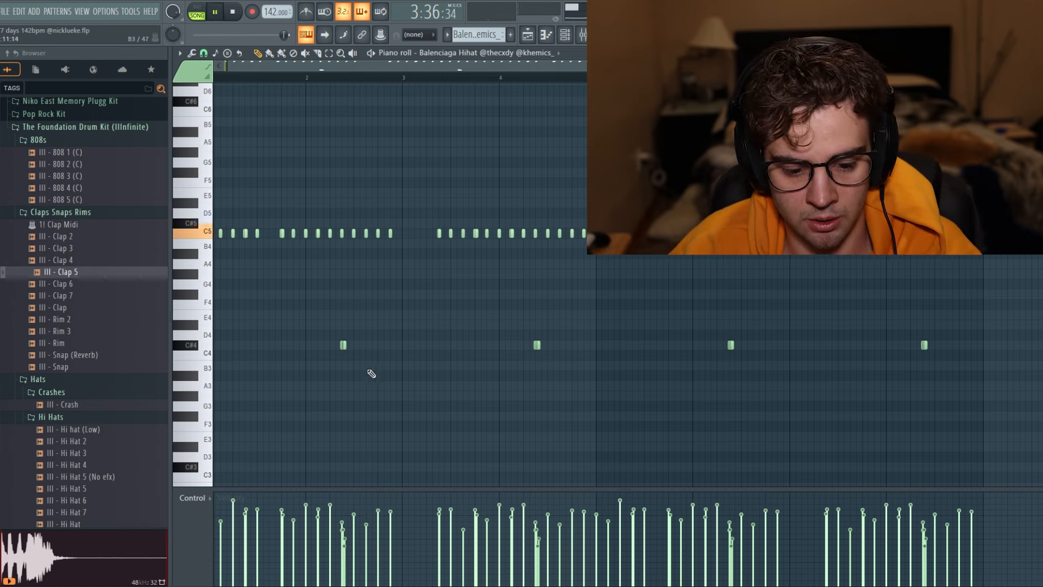
- Play back the Balenciaga Hihat pattern and examine its doubled hits and C#4 roll up close
key("space")
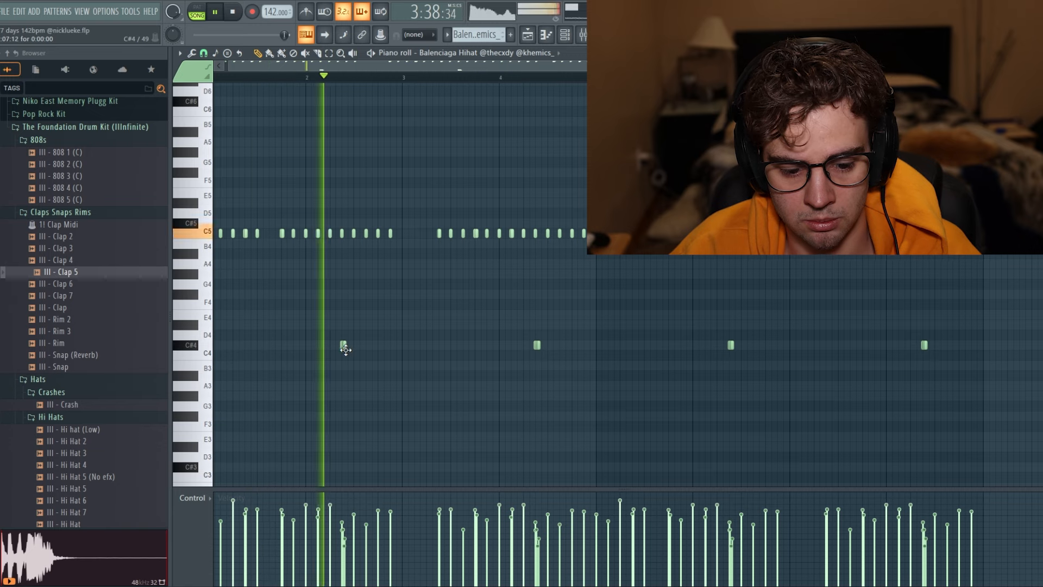
scroll(421, 237, "up", 3)
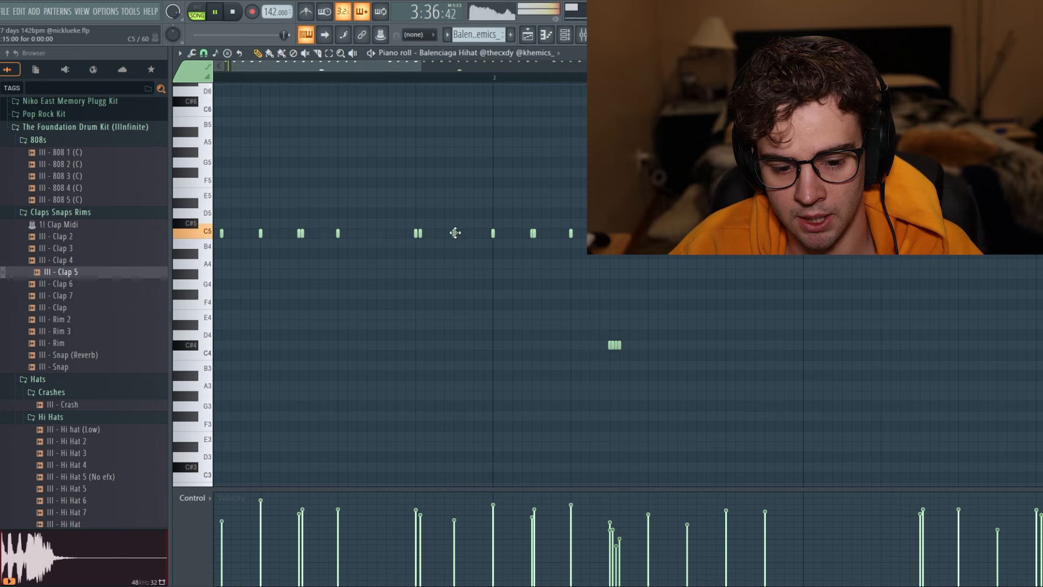
key("space")
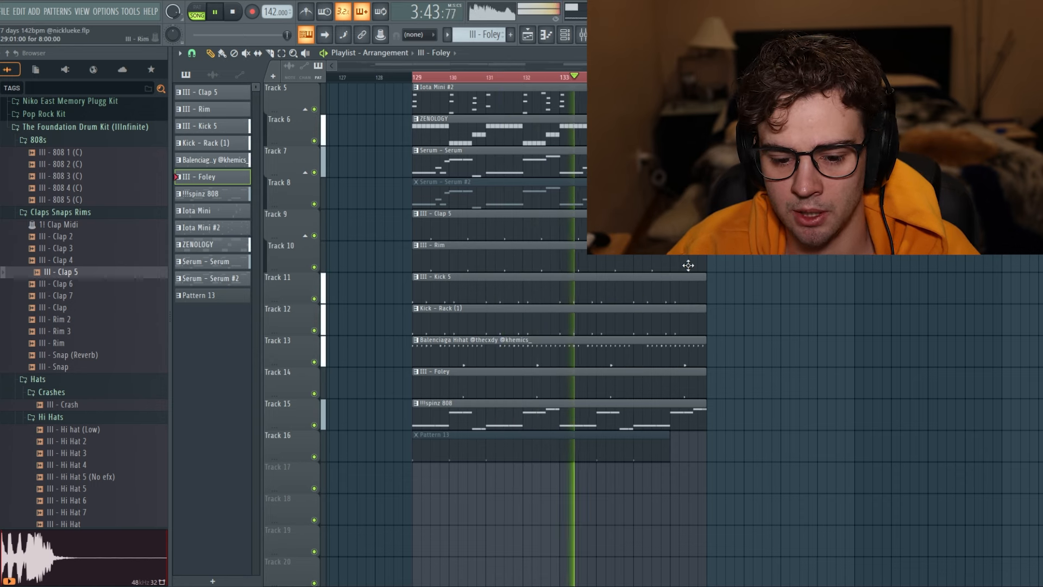
- Select the ZENOLOGY pattern's notes and paste the copied root notes into the !!!spinz 808 pattern
scroll(803, 284, "down", 1)
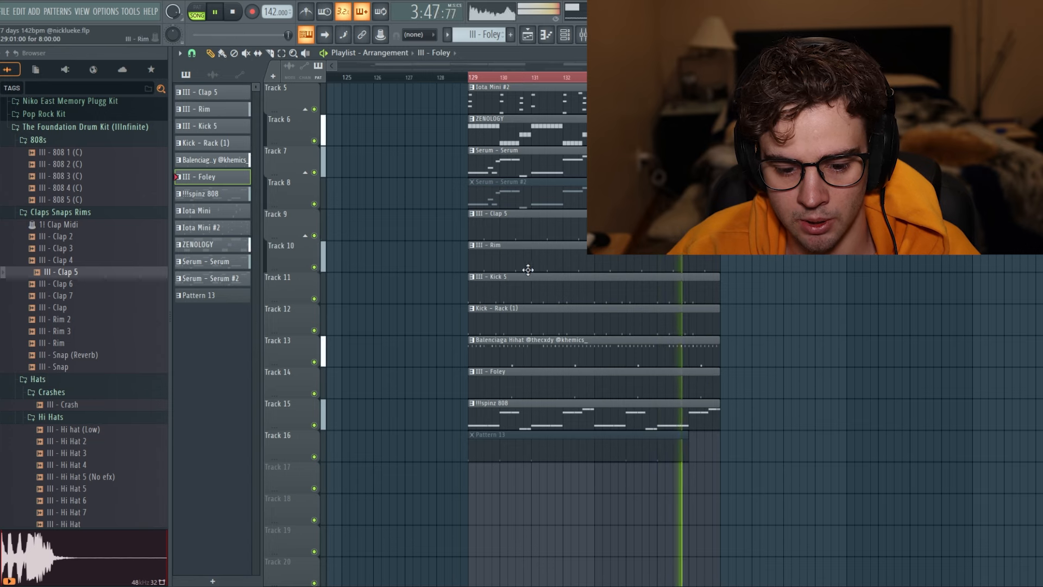
scroll(619, 239, "up", 2)
double_click(623, 205)
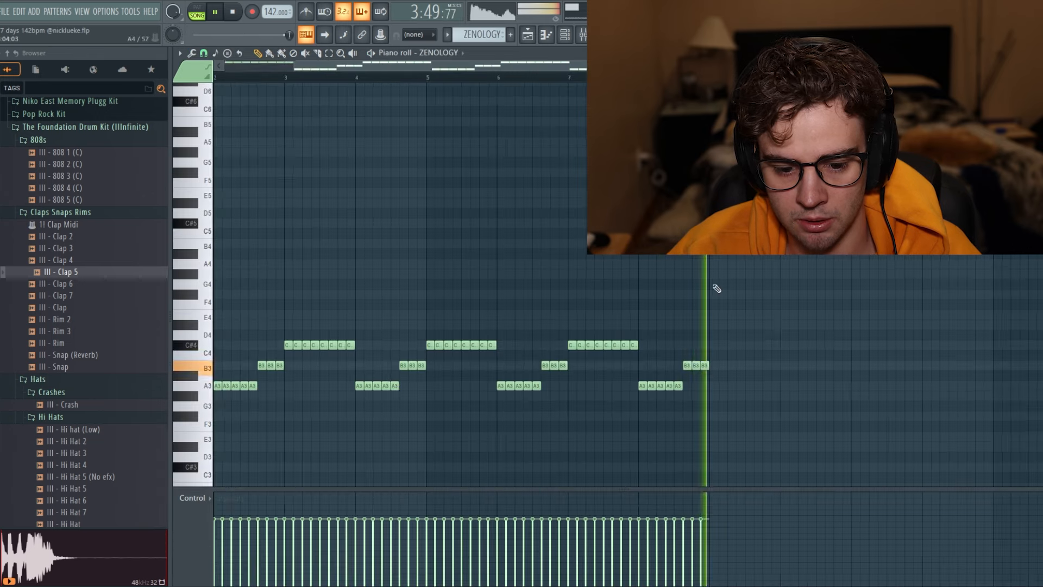
key("ctrl+a")
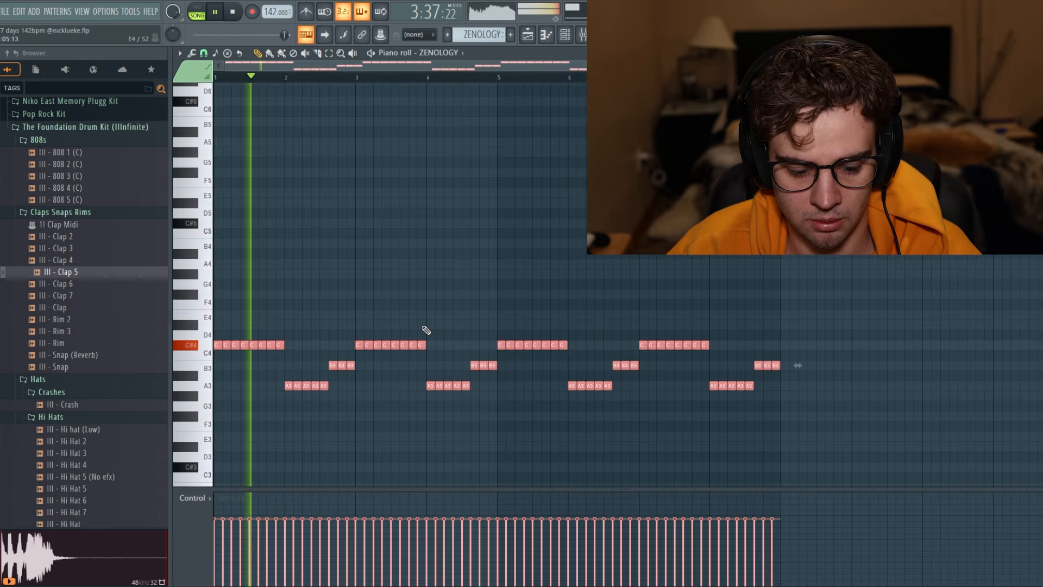
left_click(546, 36)
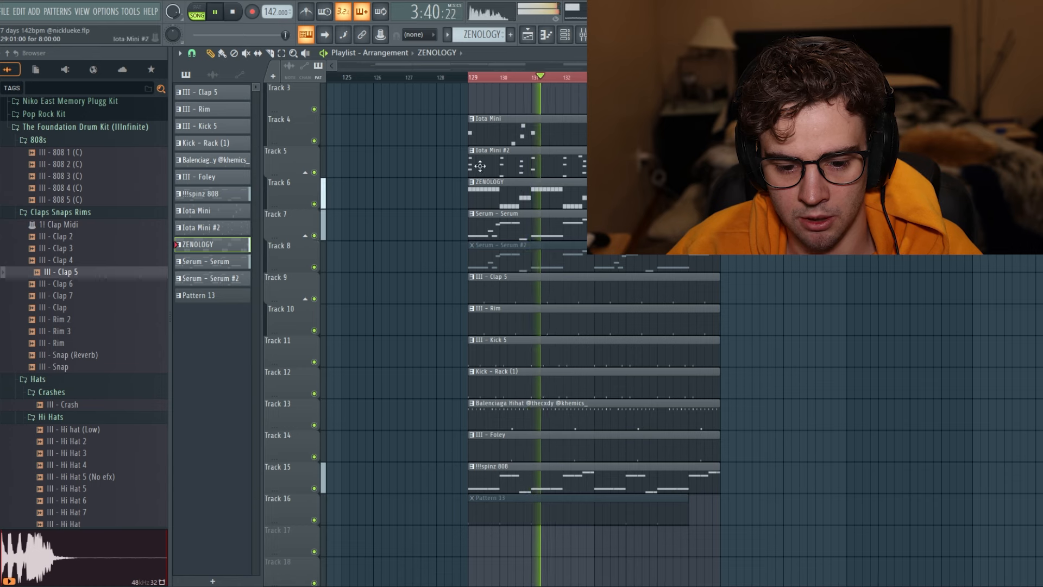
scroll(587, 329, "down", 3)
double_click(531, 379)
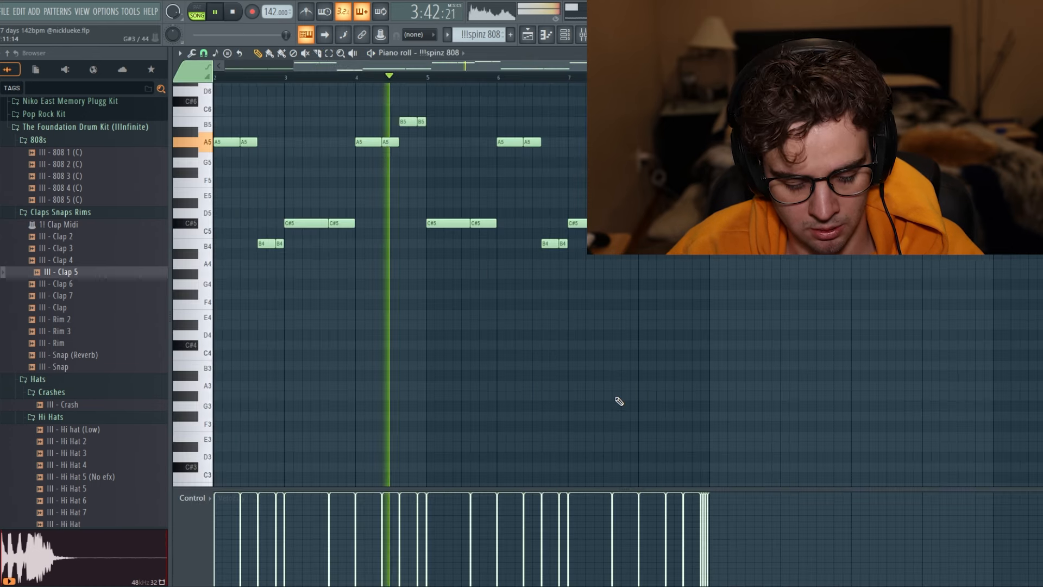
key("ctrl+v")
scroll(363, 384, "up", 3)
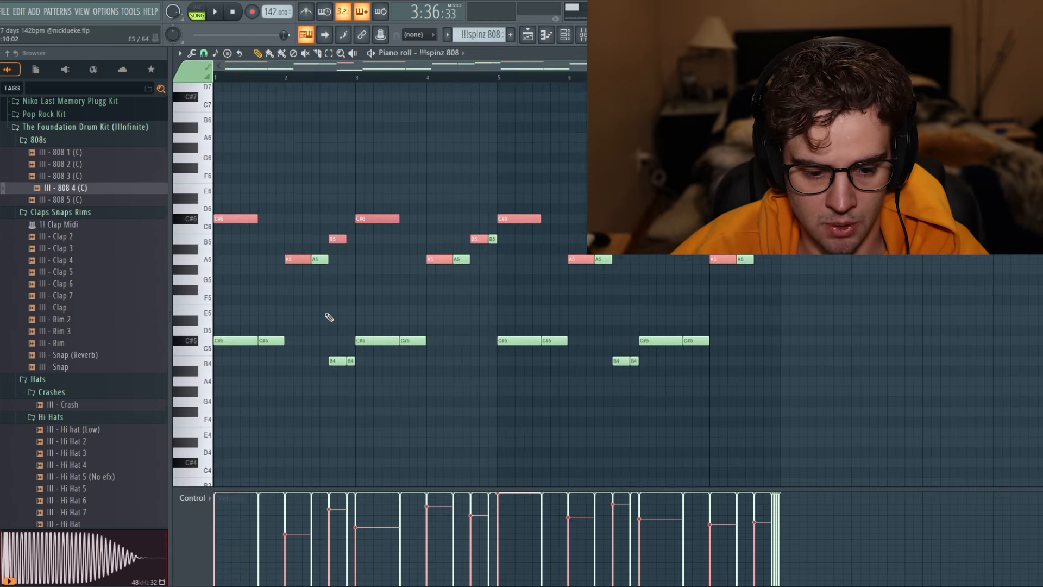
- Shift the pasted 808 notes down and back up an octave twice to demonstrate the octave variations
key("ctrl+Down")
key("ctrl+Up")
key("ctrl+Down")
key("ctrl+Up")
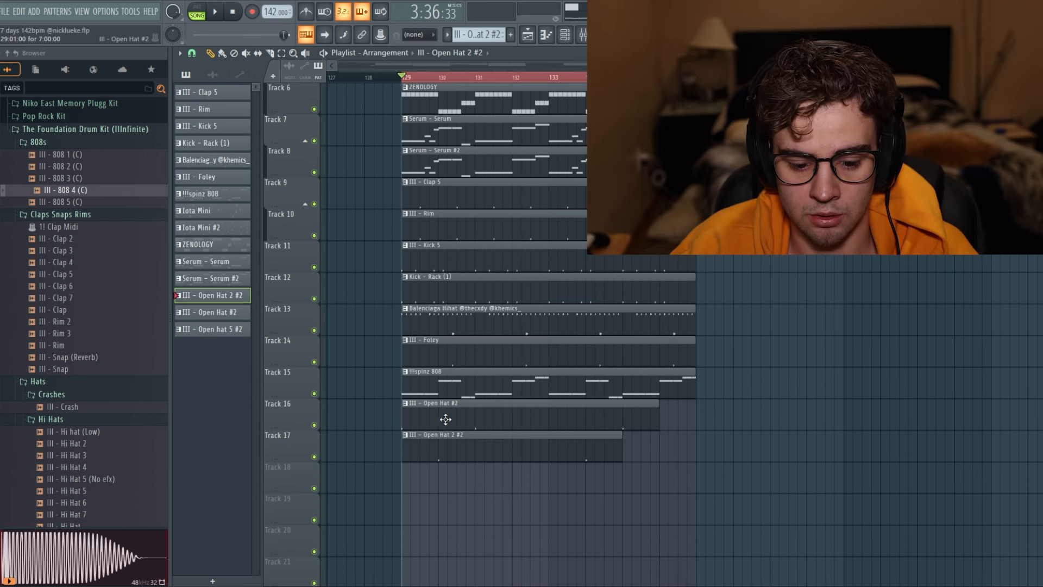
- Solo playlist Tracks 16 and 17 holding the III - Open Hat #2 and III - Open Hat 2 #2 patterns
left_click(315, 426, "ctrl")
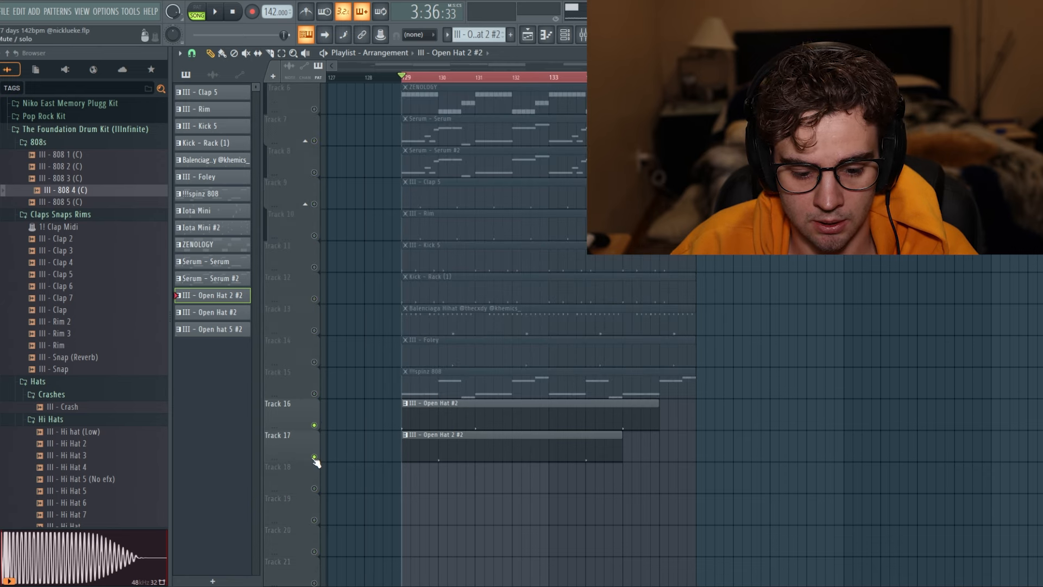
- Unsolo the open hat tracks and play the full drum and melody loop from bar 129
left_click(314, 456)
key("space")
scroll(466, 477, "up", 2)
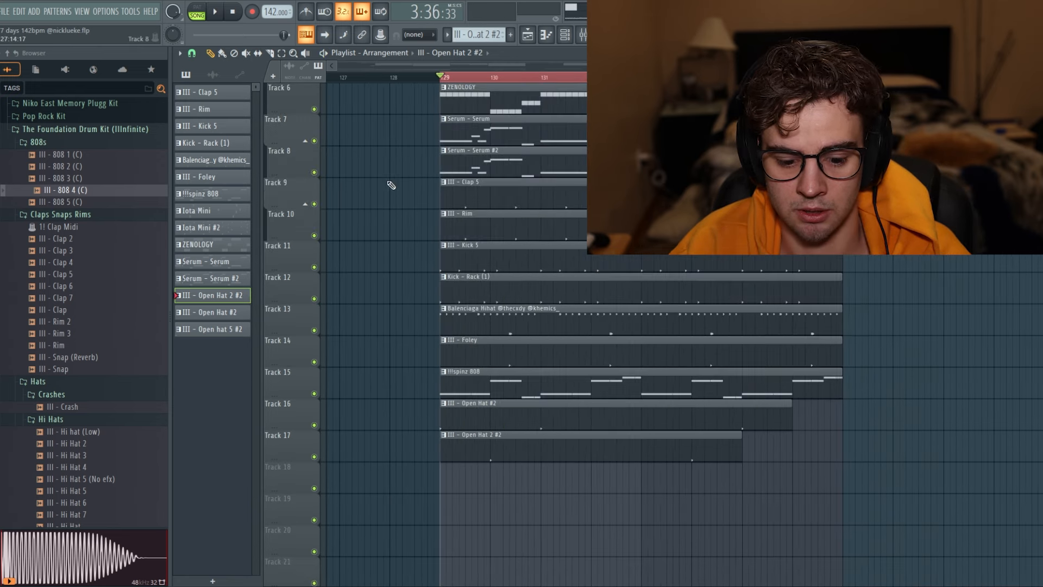
key("space")
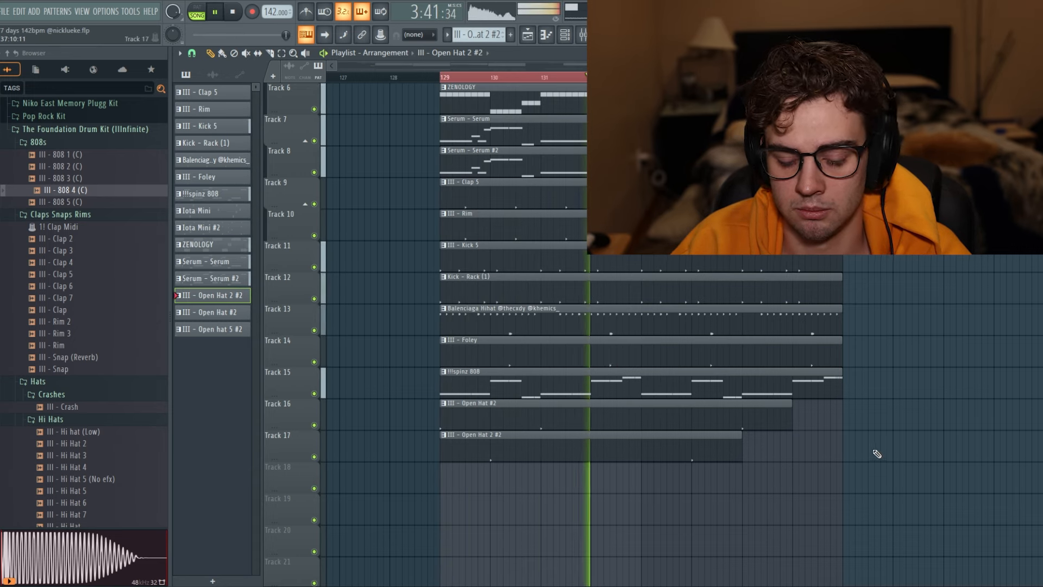
scroll(883, 438, "down", 2, "ctrl")
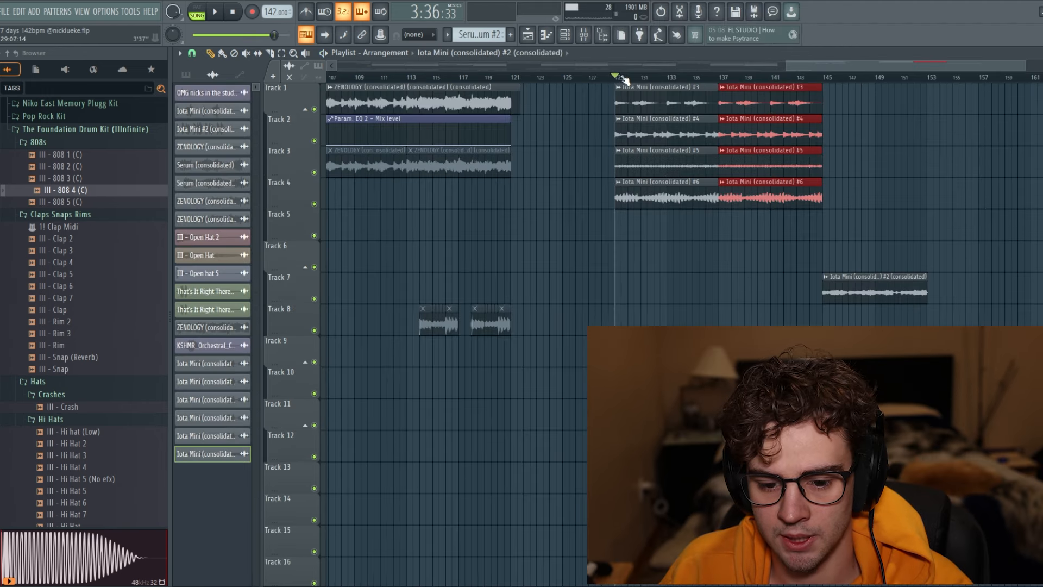
- Undo the duplication of the four Iota Mini clips at bar 137 and play the Track 7 clip from bar 145
key("space")
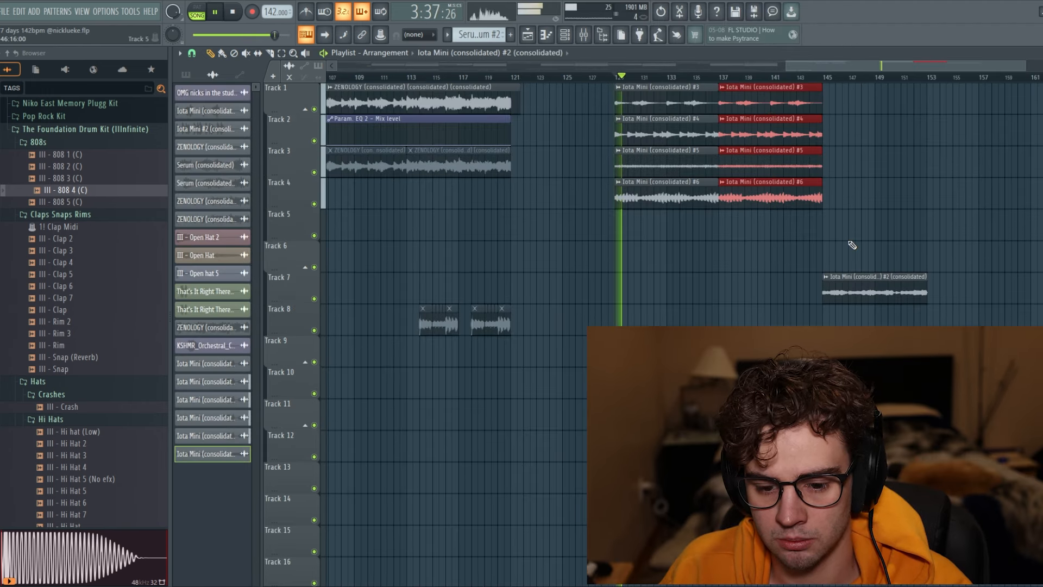
key("ctrl+z")
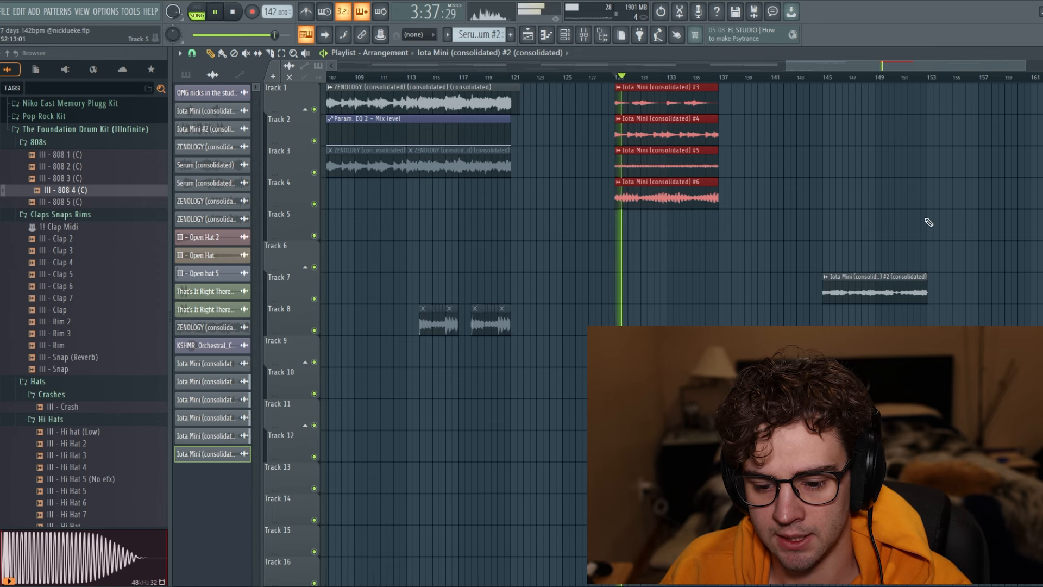
mouse_move(872, 280)
left_mouse_down()
mouse_move(849, 279)
mouse_move(859, 286)
left_mouse_up()
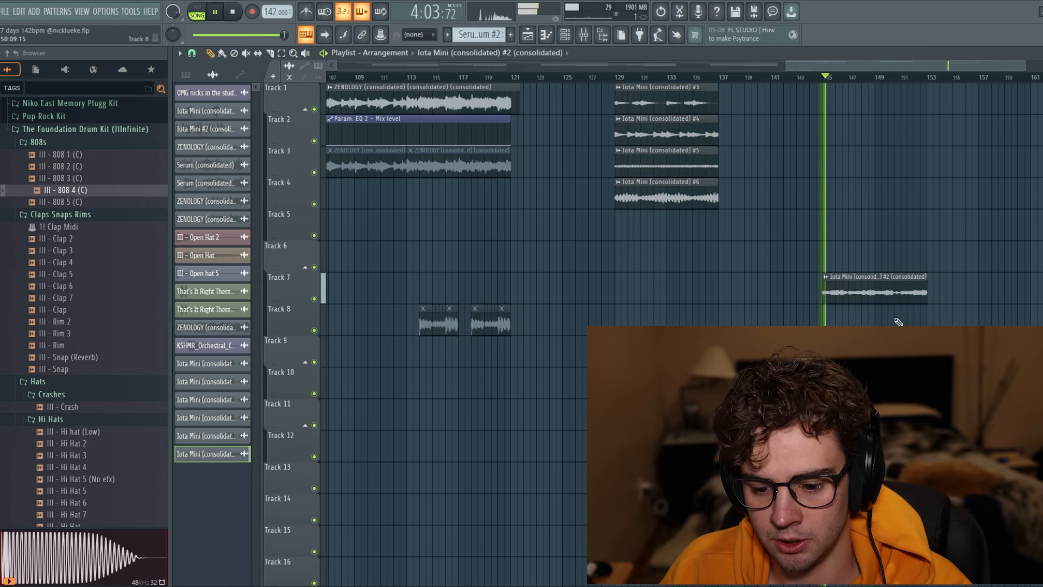
- Reverse the Iota Mini (consolidated) #2 audio clip on Track 7 in its channel settings
double_click(875, 292)
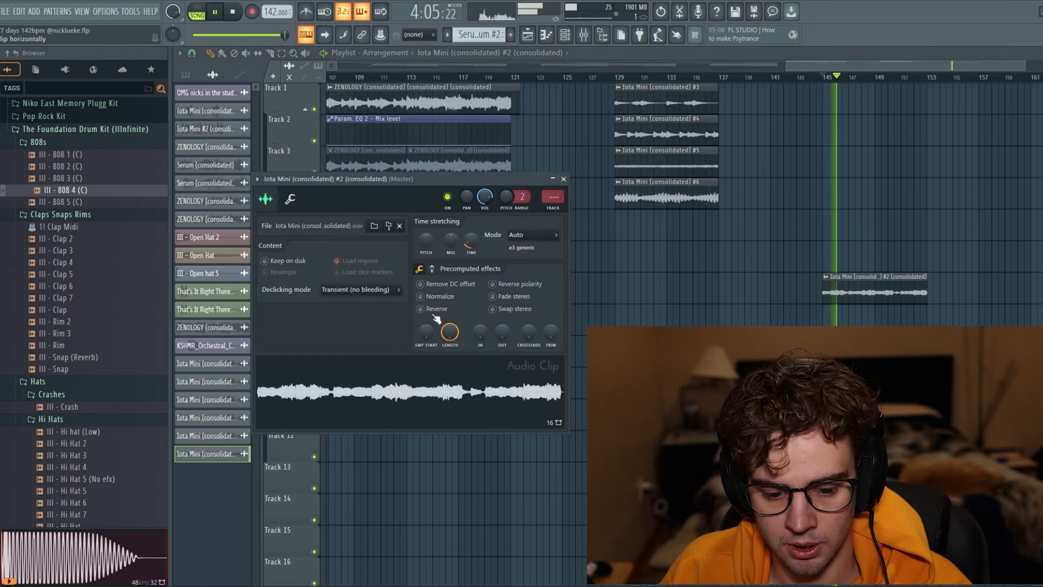
left_click(430, 309)
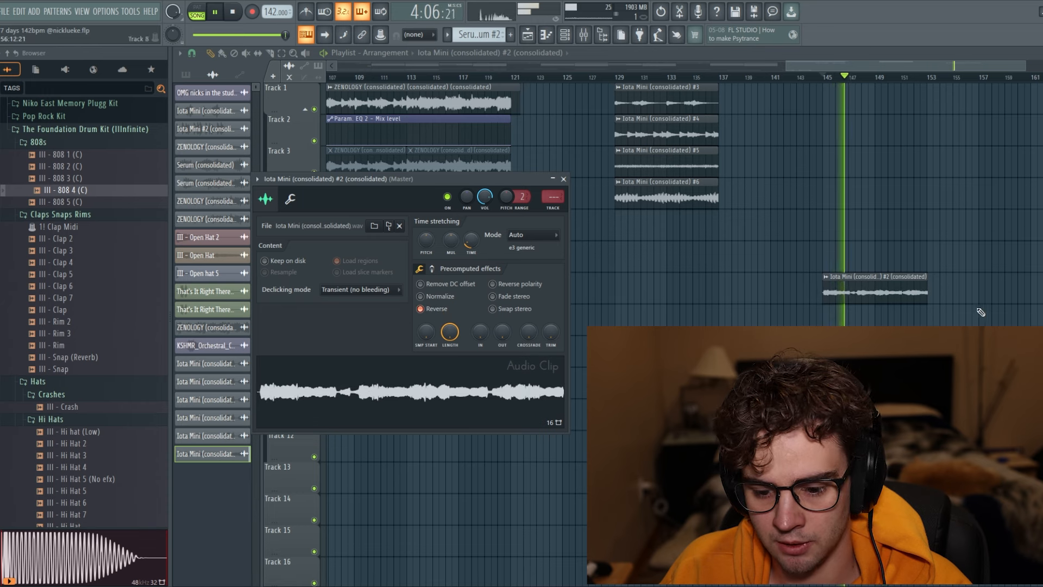
scroll(983, 310, "up", 3, "ctrl")
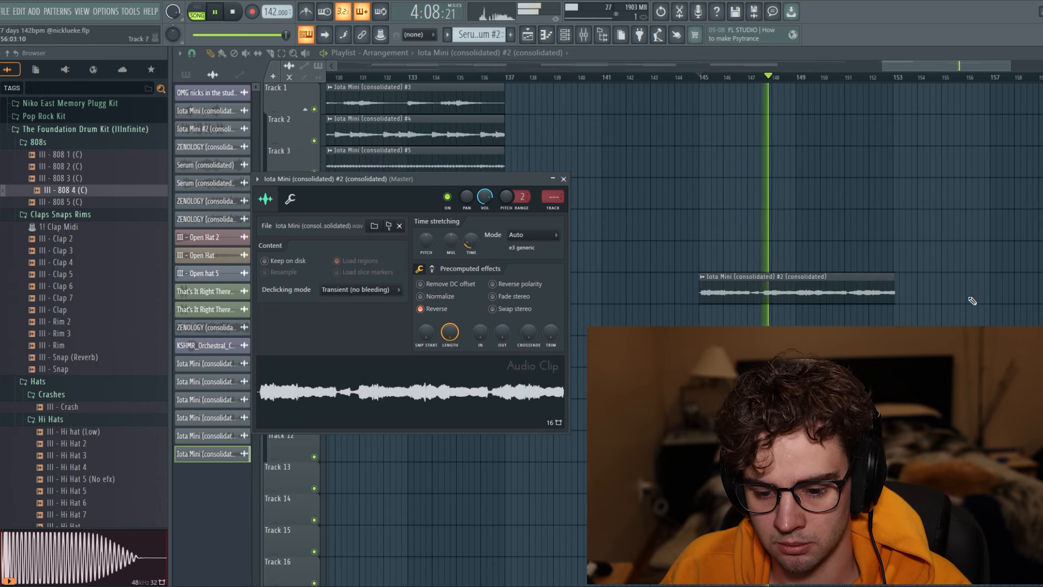
- Slice the reversed Track 7 clip at bar 149 and near bar 151, and shift a slice earlier
left_click_drag(797, 270, 803, 300)
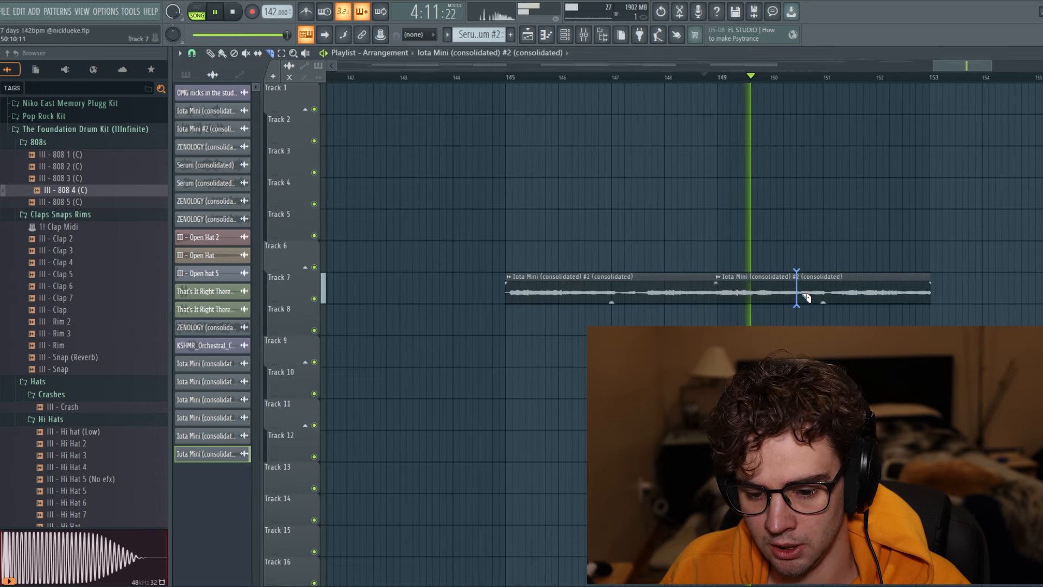
left_click_drag(819, 270, 823, 302)
left_click_drag(808, 299, 723, 298)
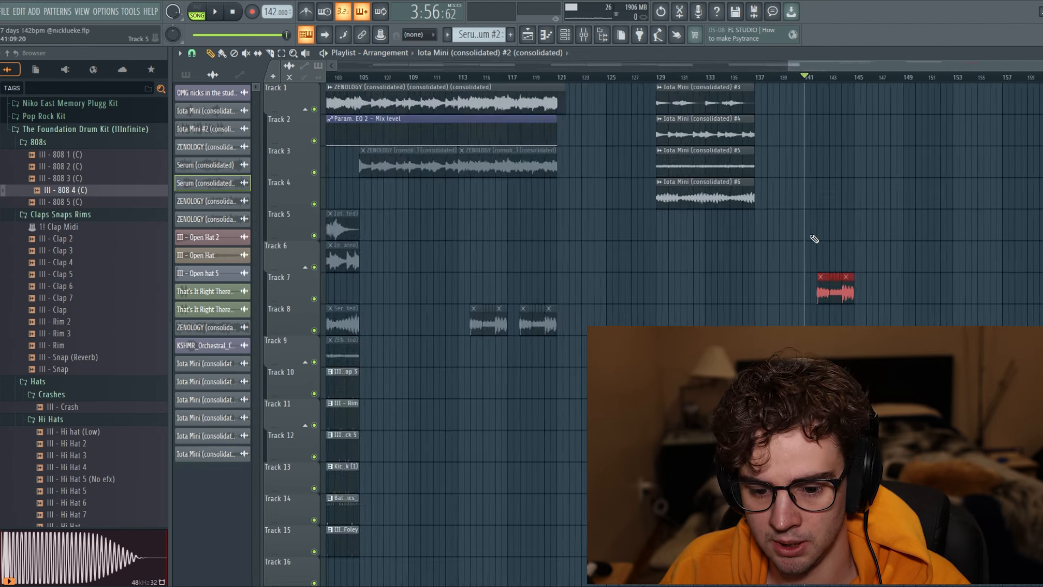
- Unmute the chopped Serum slices on Track 7 around bars 142 to 145
scroll(813, 237, "up", 2, "ctrl")
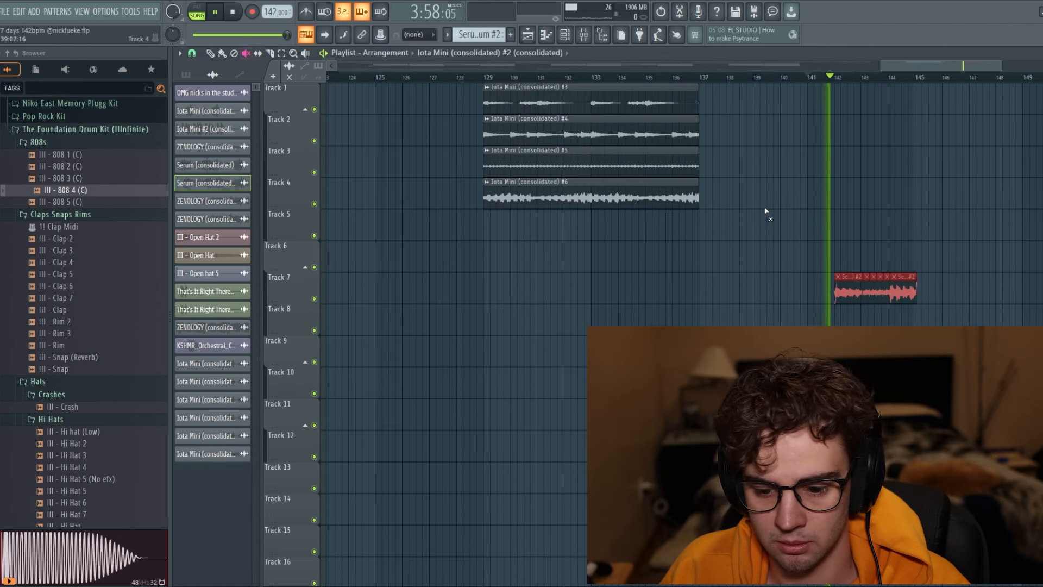
left_click(881, 292)
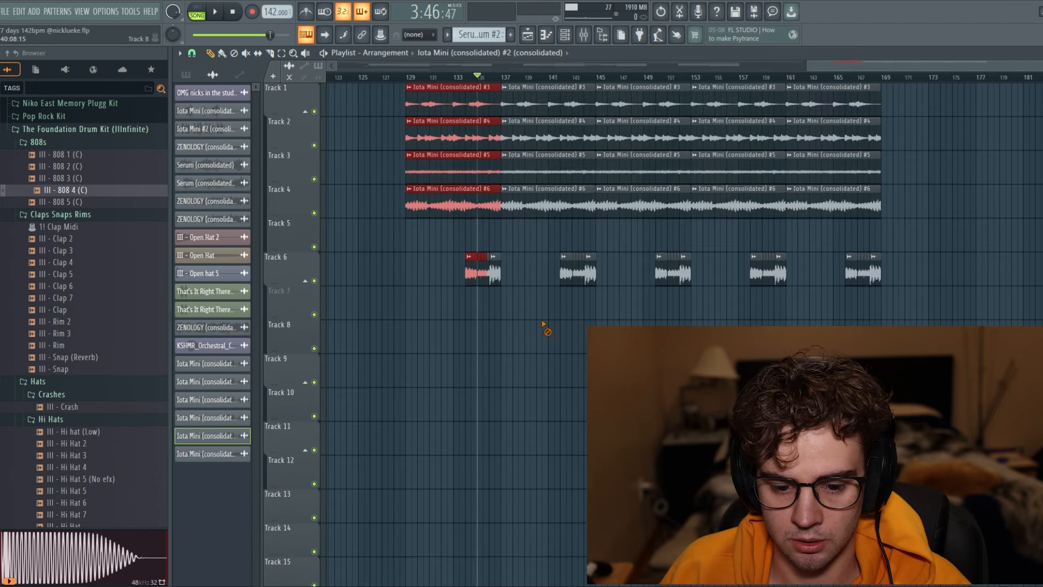
- Delete the Track 3 clips and the Track 6 slices between bars 137 and 153 while playing the arrangement
right_click(542, 323)
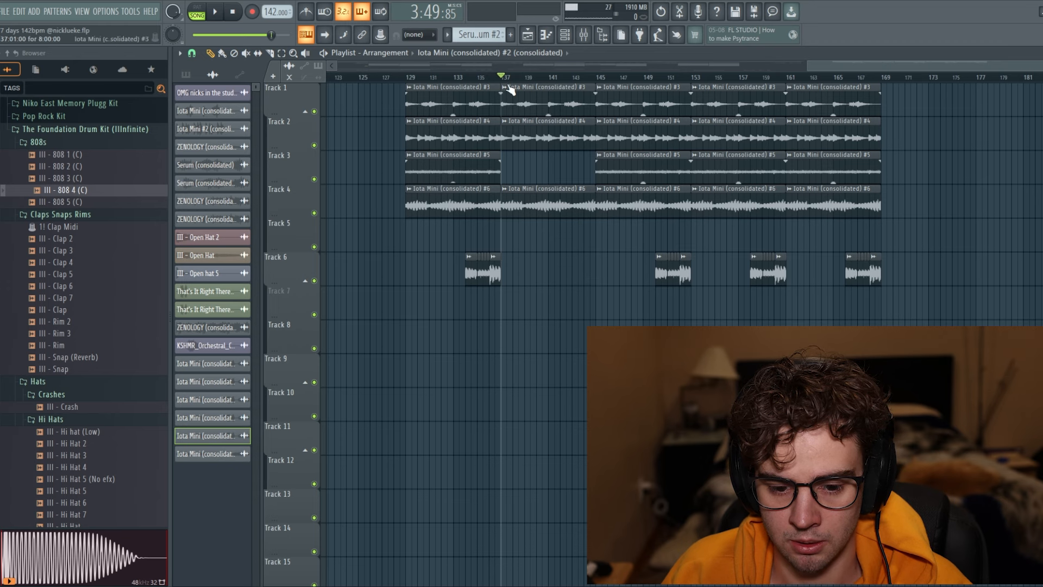
key("space")
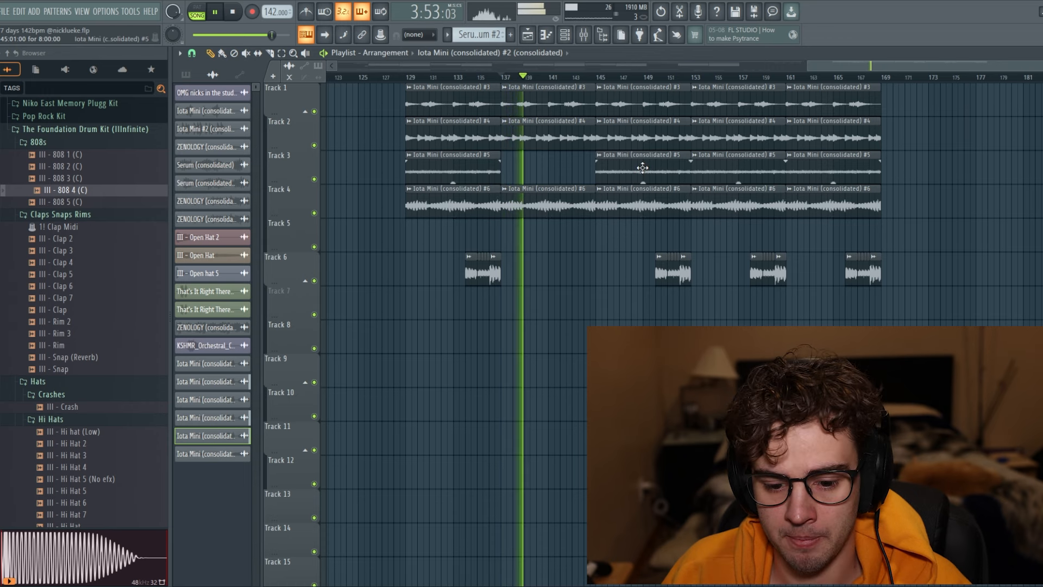
right_click(642, 170)
right_click(667, 271)
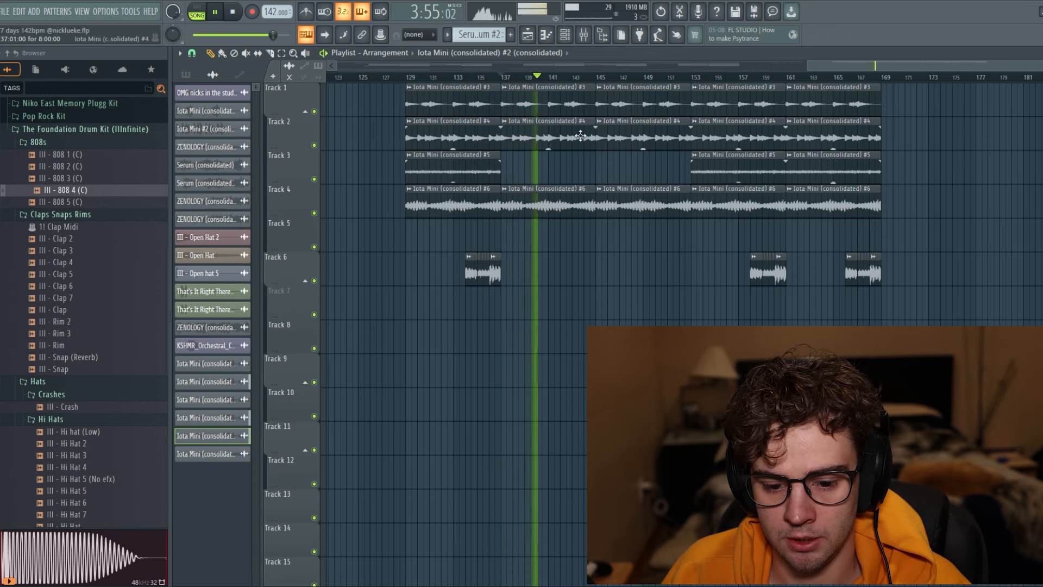
- Highlight the remaining clips on Tracks 1, 2 and 4 from bar 137 to 153, and play from bar 153
left_click_drag(638, 269, 536, 108)
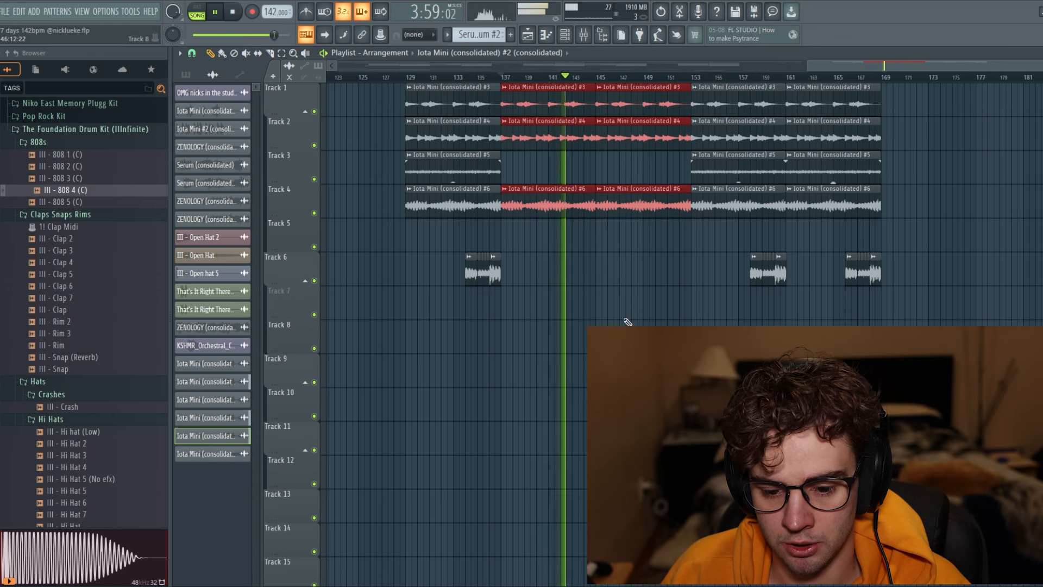
left_click(680, 258, "ctrl")
left_click(701, 76)
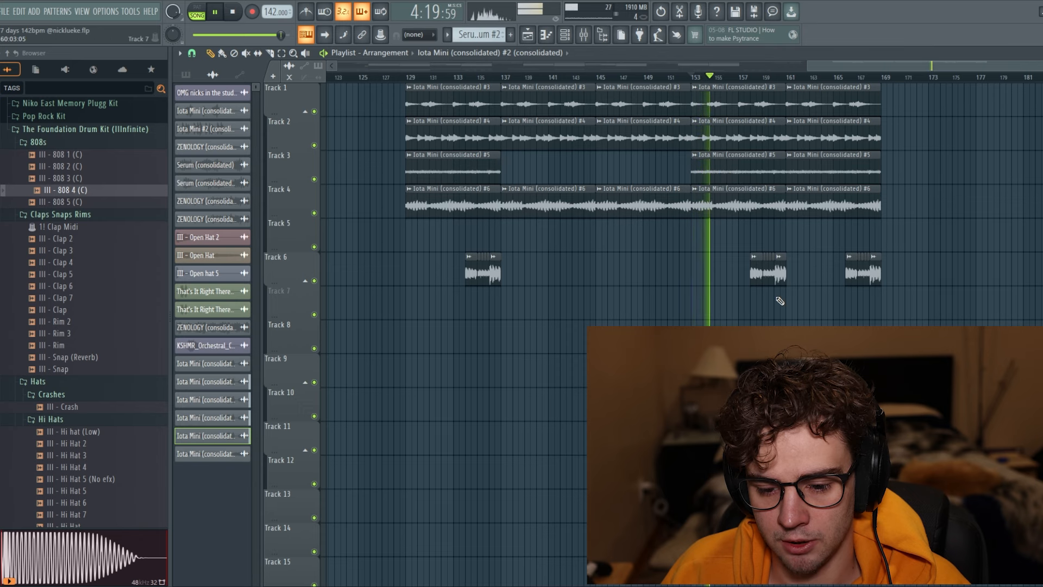
left_click_drag(454, 151, 944, 384)
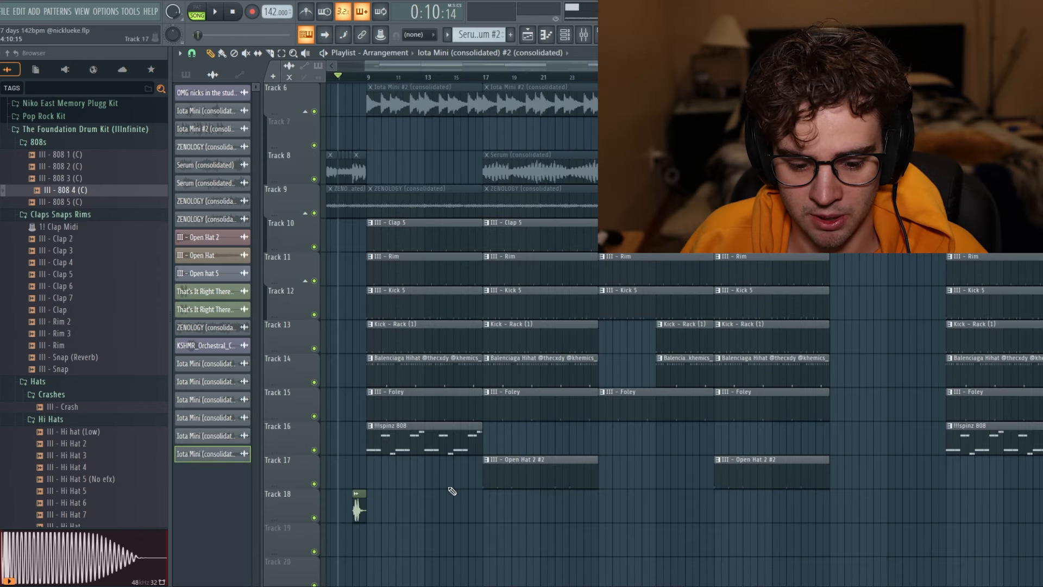
- Highlight the !!!spinz 808 clip at bar 9, the open hat clips on Track 17 and the Foley clips from bar 25
left_click(395, 438)
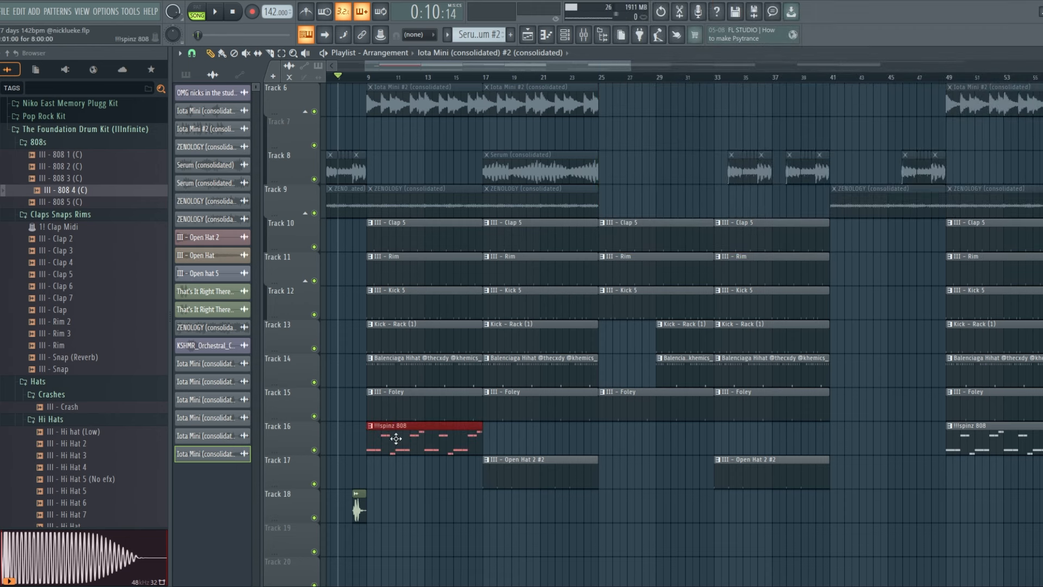
left_click(524, 472)
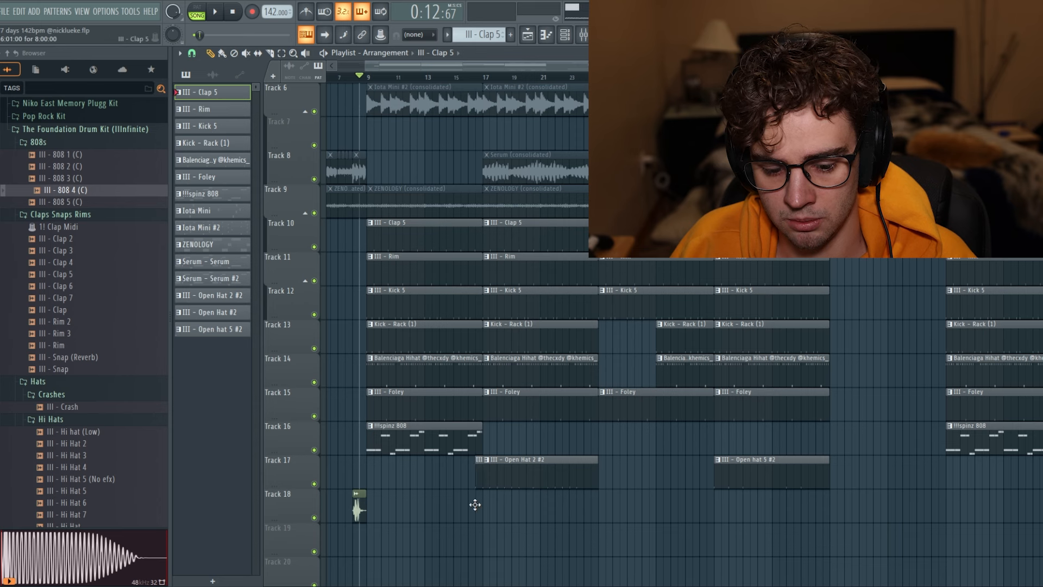
left_click_drag(565, 555, 426, 422)
left_click_drag(782, 553, 675, 382)
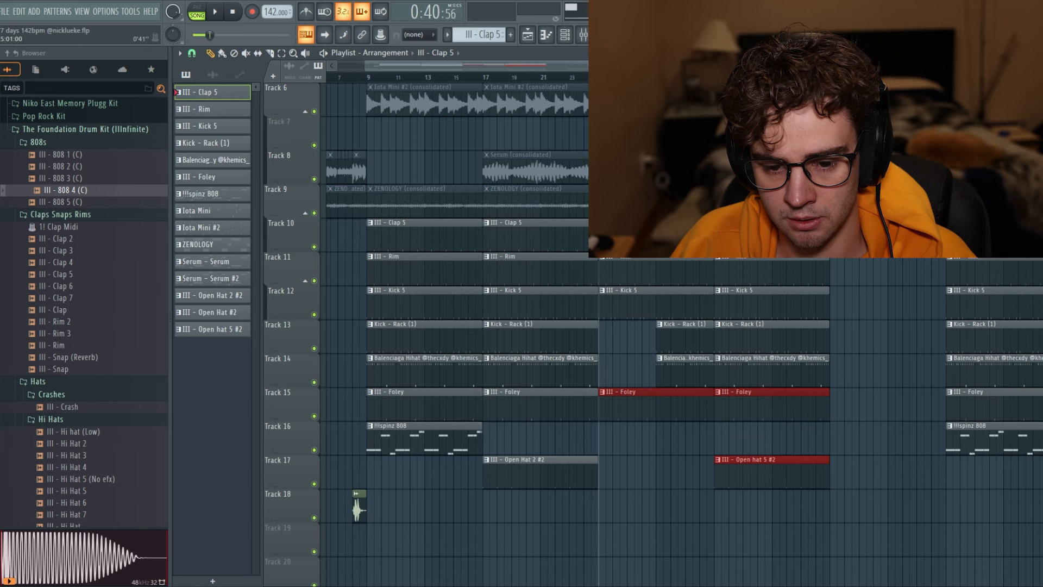